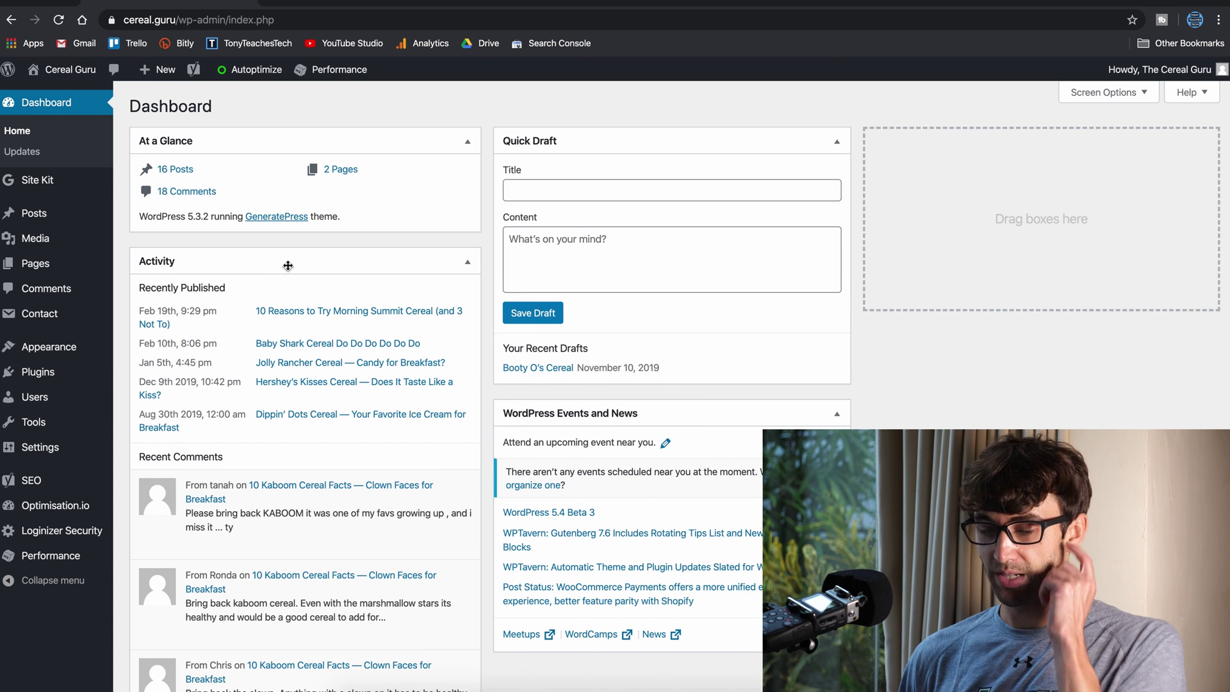
Step: Open the Installed Plugins list from the Plugins entry in the admin menu
{"action": "scroll", "coordinate": [288, 266], "scroll_direction": "down", "scroll_amount": 2}
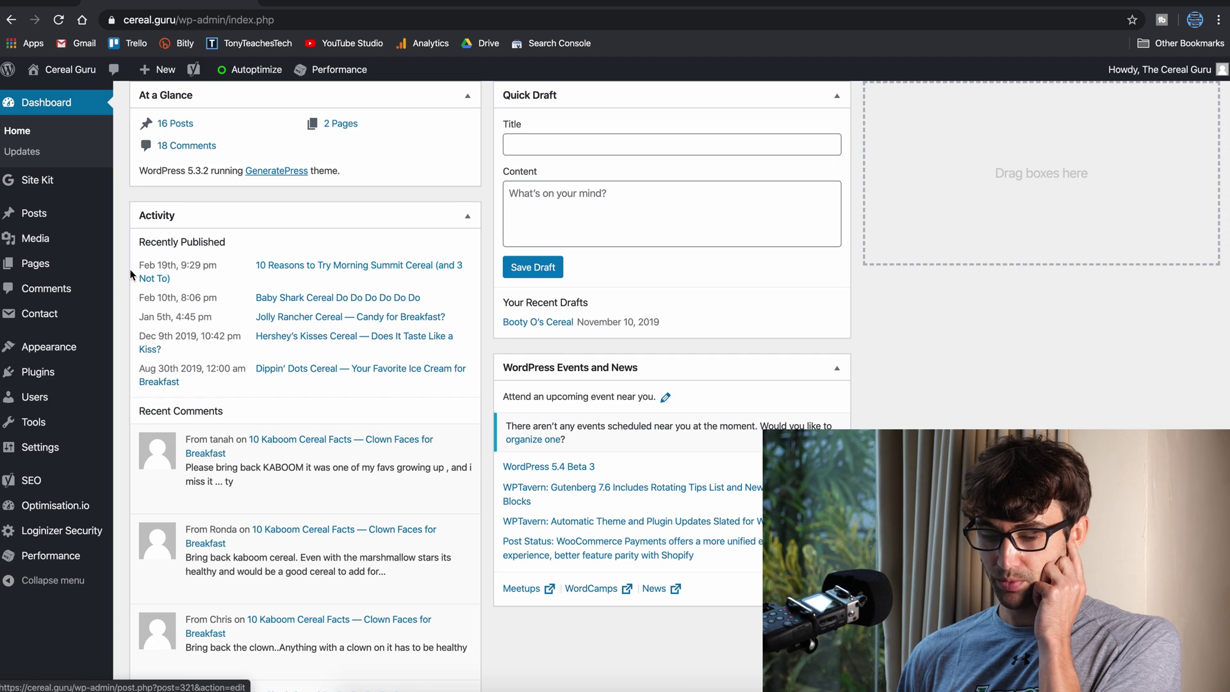
{"action": "left_click", "coordinate": [77, 377]}
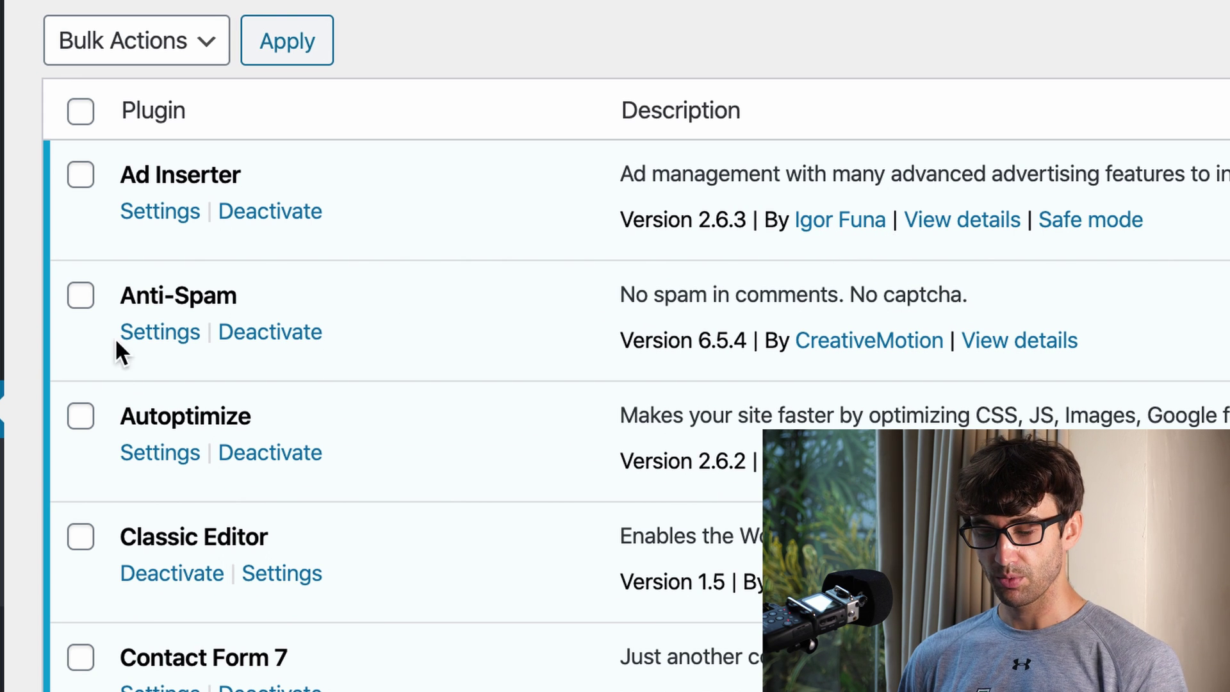
Step: Paste the Meet the Author heading, Gravatar avatar and bio code into Ad Inserter's Block 1
{"action": "left_click", "coordinate": [174, 218]}
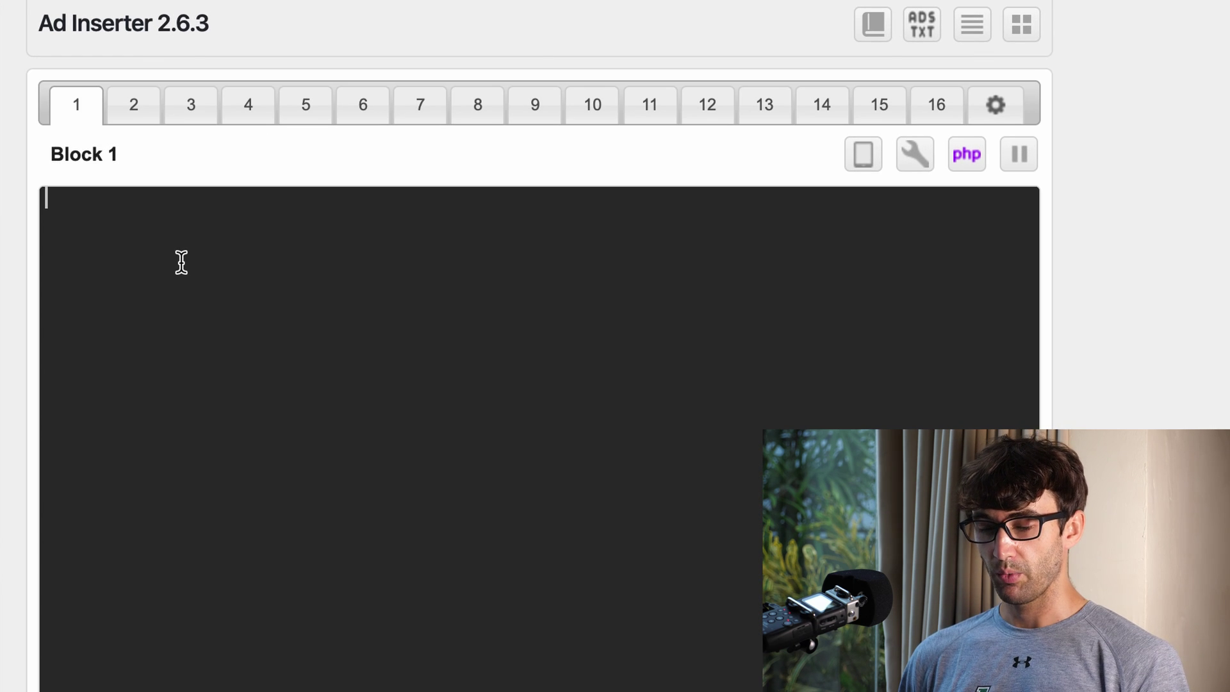
{"action": "key", "text": "ctrl+v"}
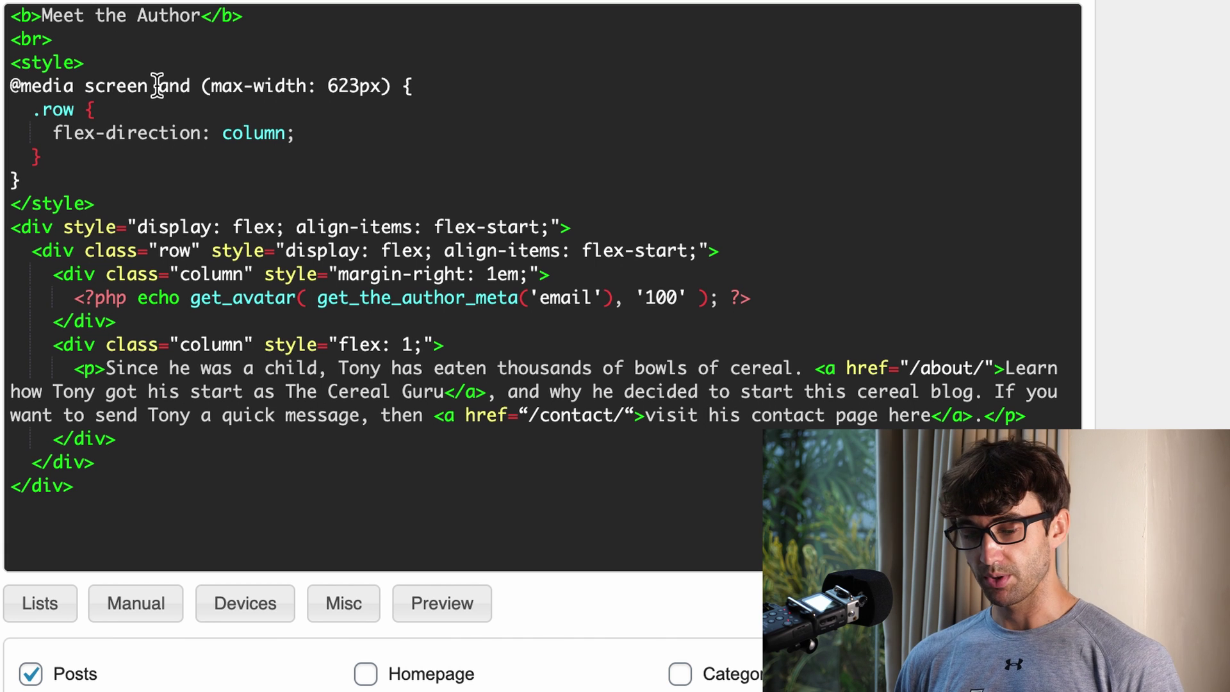
{"action": "scroll", "coordinate": [192, 346], "scroll_direction": "down", "scroll_amount": 1}
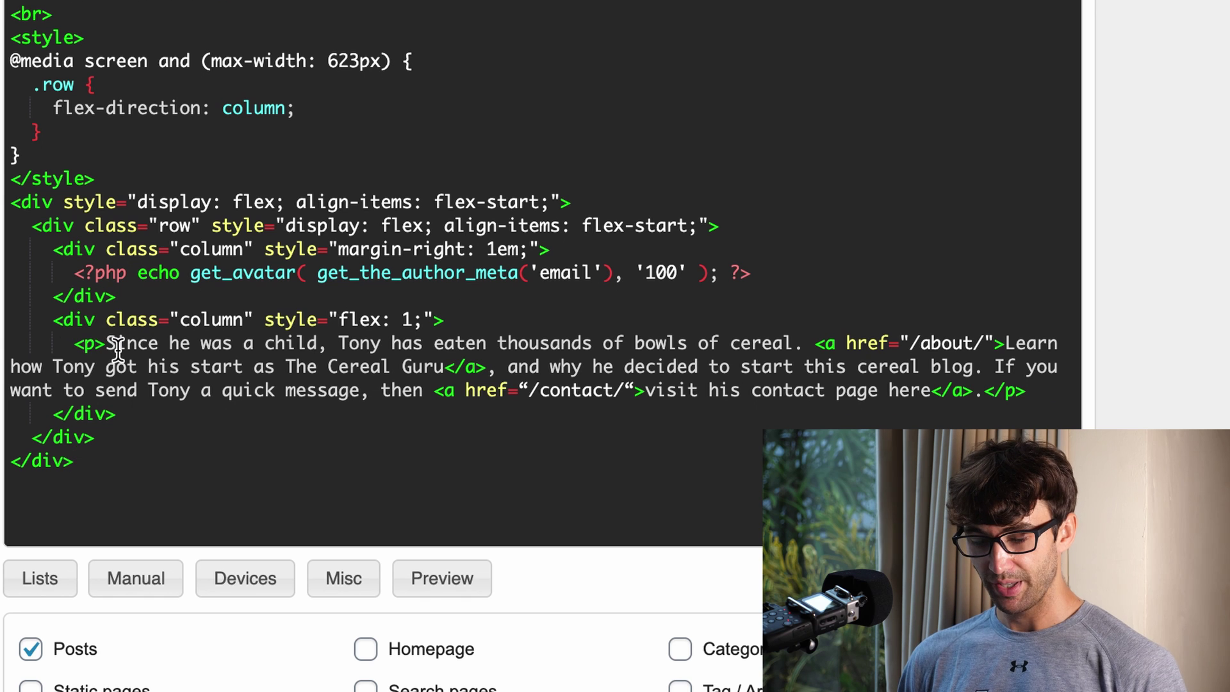
{"action": "left_click_drag", "start_coordinate": [106, 346], "coordinate": [939, 392]}
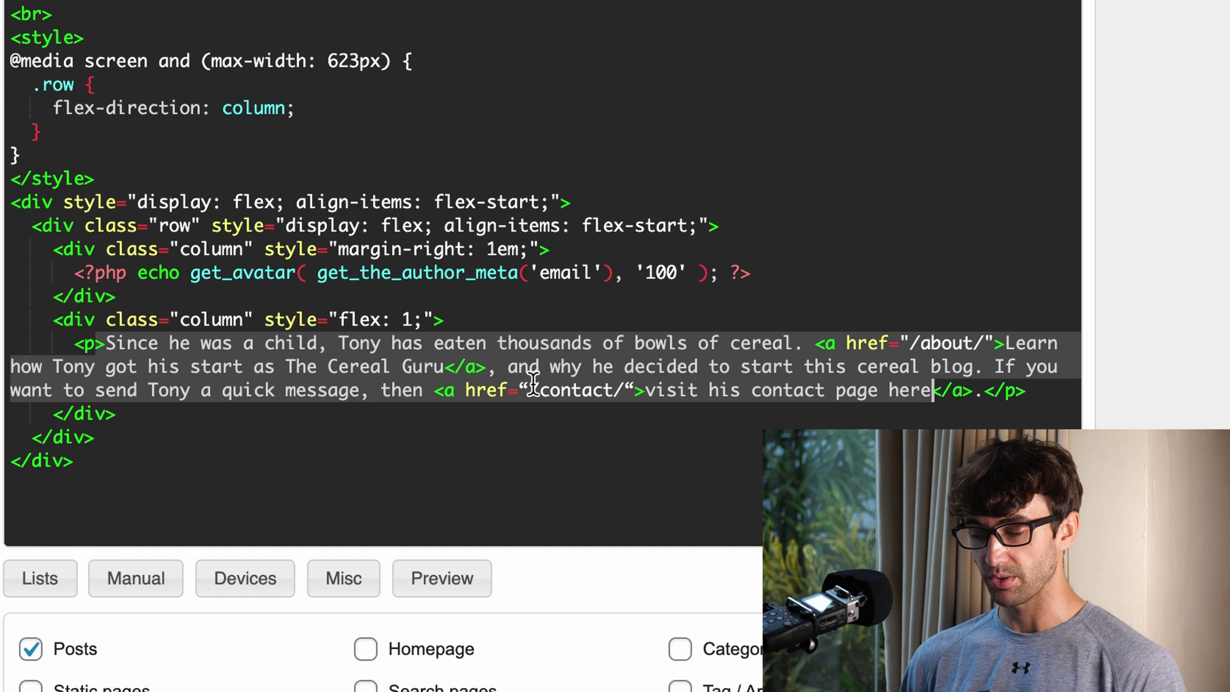
{"action": "left_click_drag", "start_coordinate": [432, 392], "coordinate": [643, 391]}
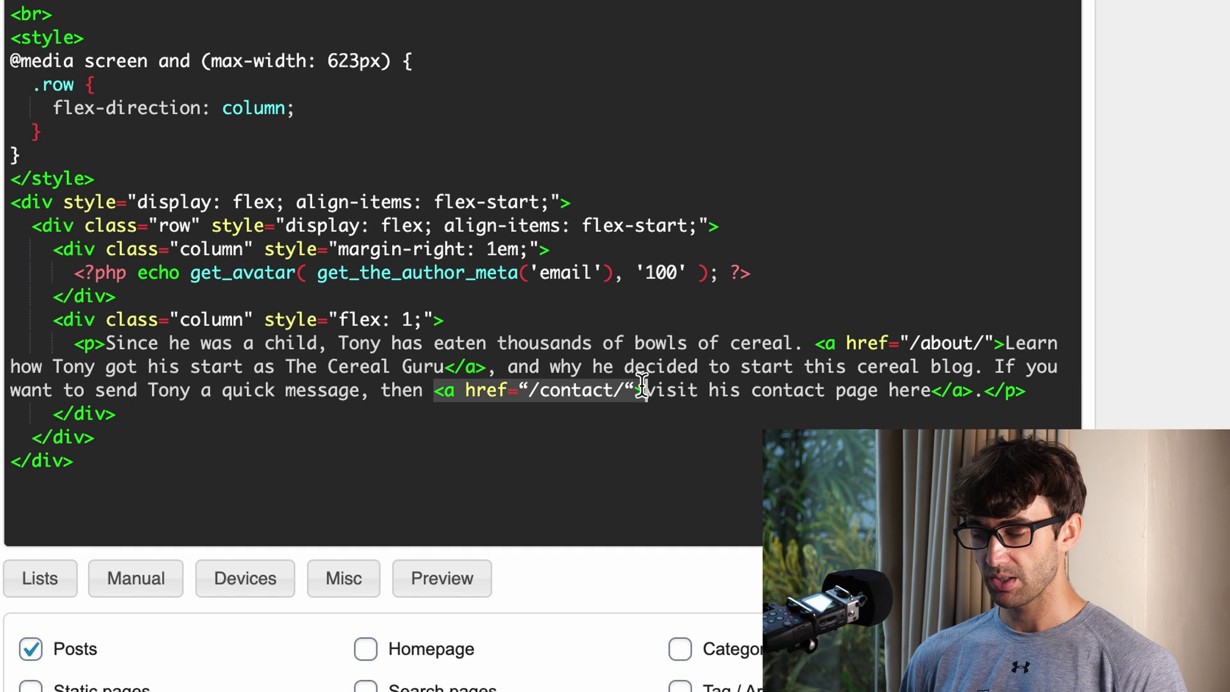
{"action": "left_click_drag", "start_coordinate": [802, 344], "coordinate": [1002, 343]}
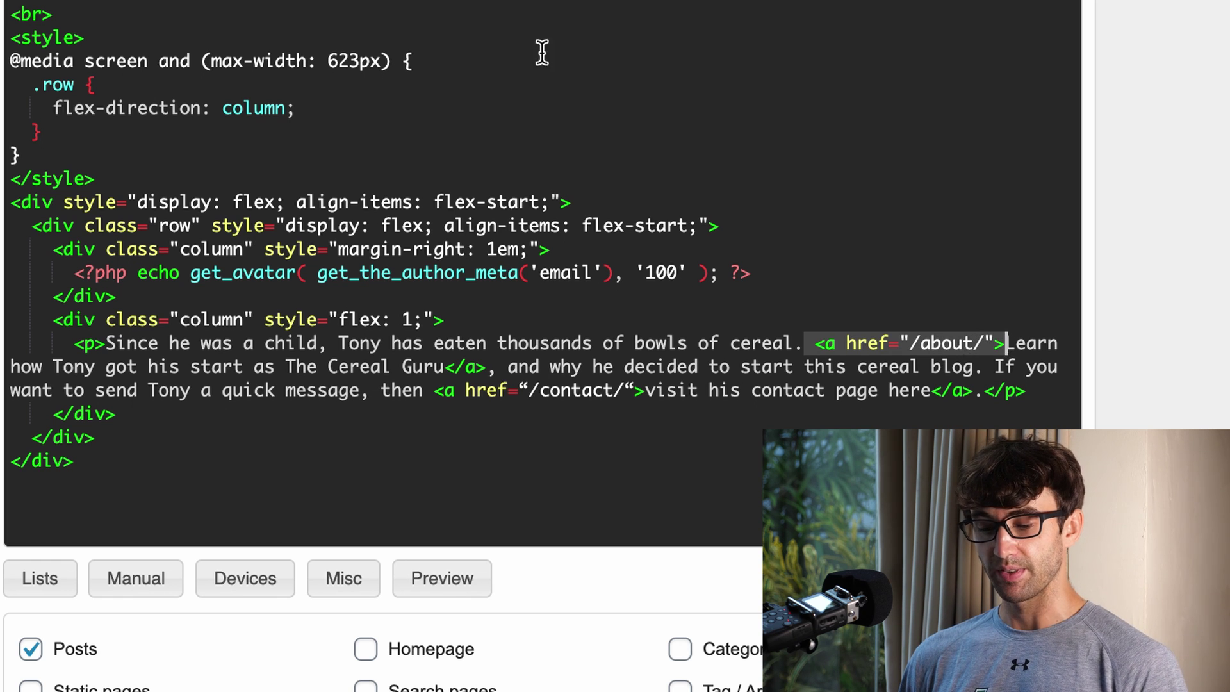
{"action": "scroll", "coordinate": [568, 10], "scroll_direction": "up", "scroll_amount": 3}
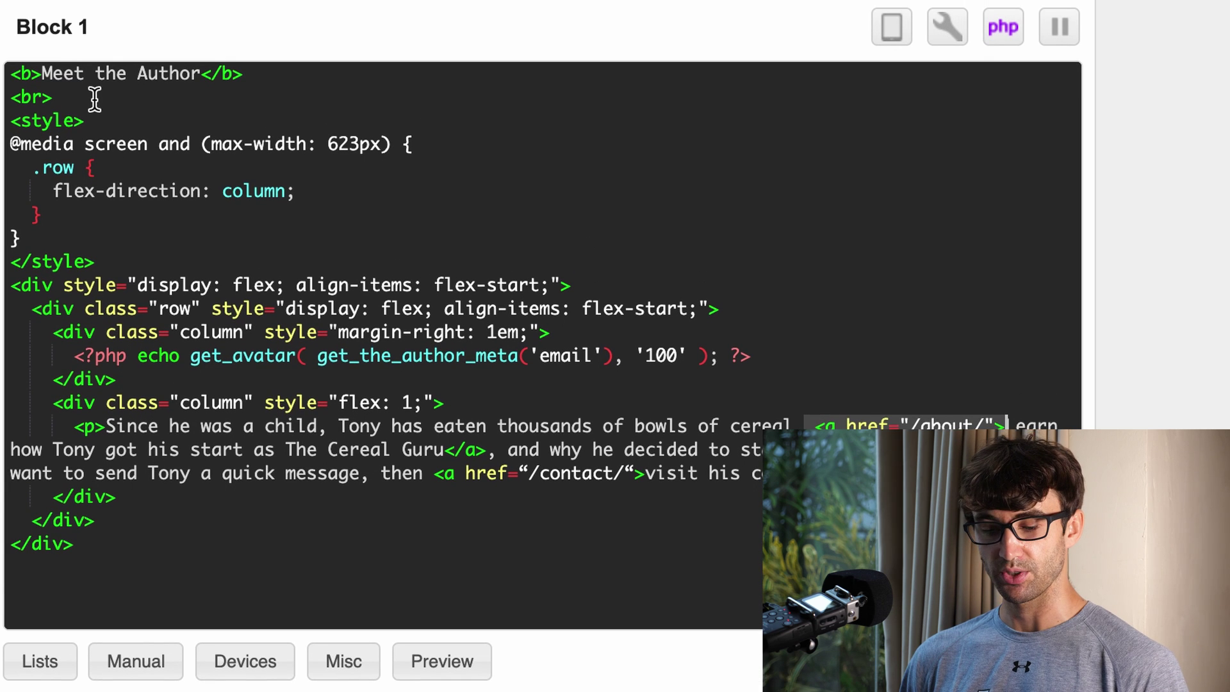
{"action": "double_click", "coordinate": [67, 77]}
{"action": "left_click_drag", "start_coordinate": [67, 77], "coordinate": [160, 77]}
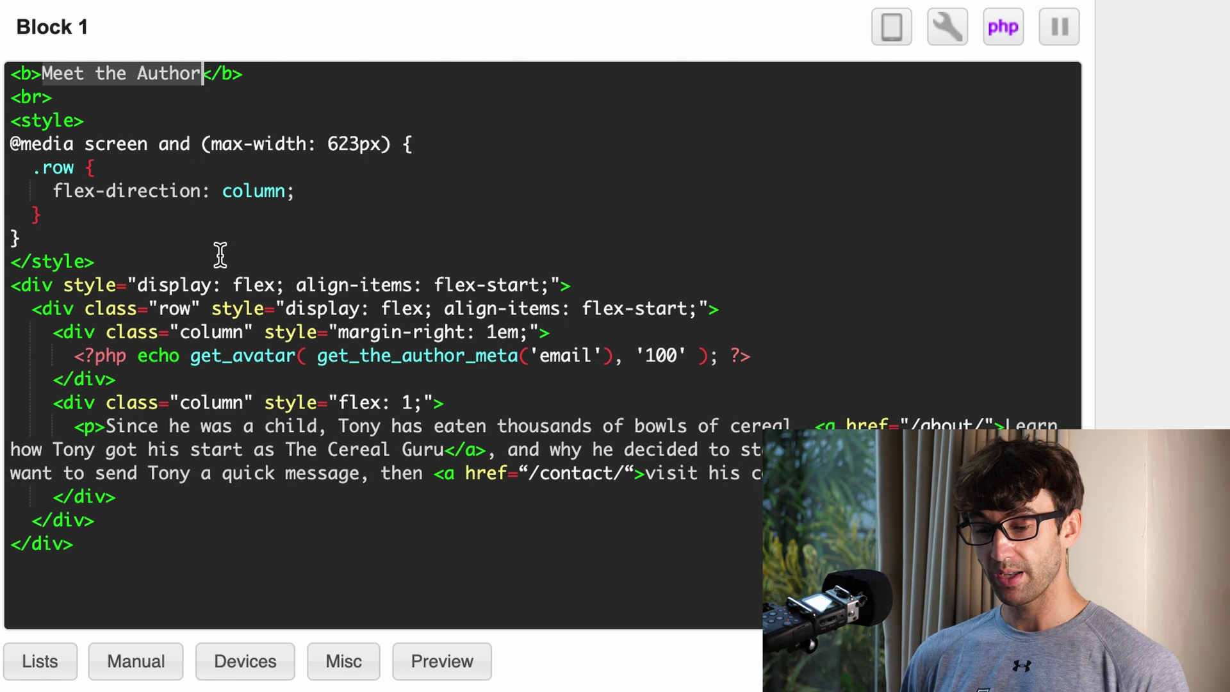
Step: Rename Block 1 to 'Author bio' and highlight its get_avatar line for review
{"action": "left_click", "coordinate": [94, 27]}
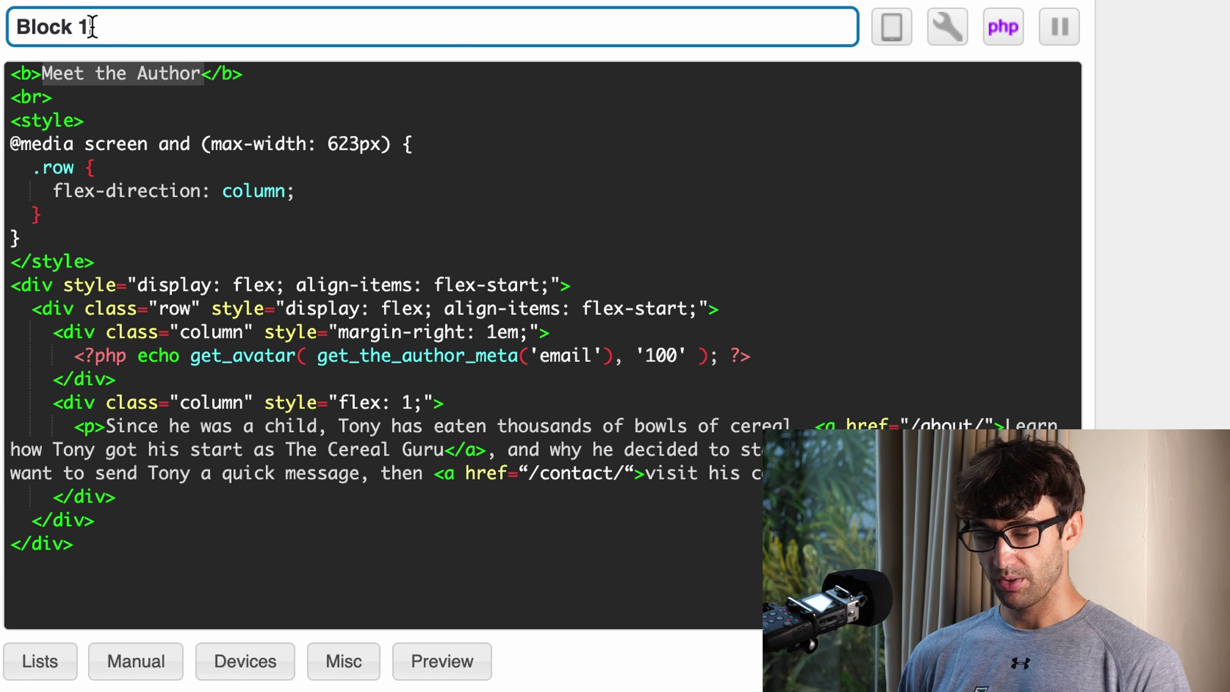
{"action": "left_click_drag", "start_coordinate": [92, 26], "coordinate": [15, 27]}
{"action": "type", "text": "Author bio"}
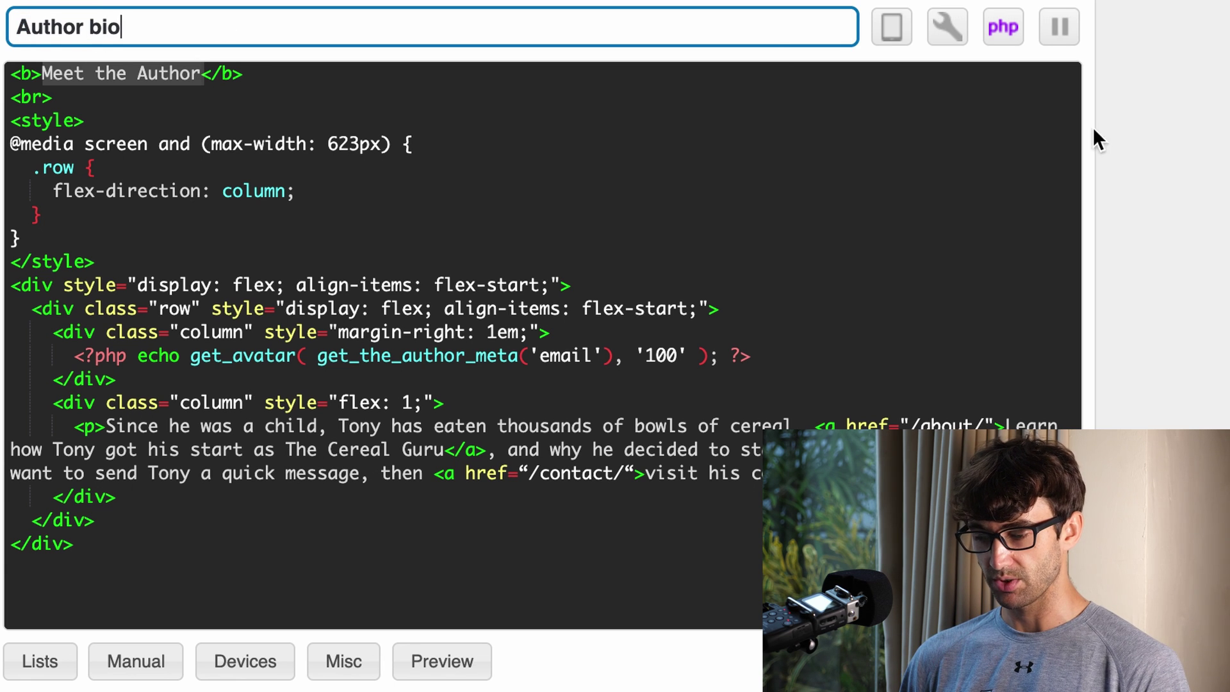
{"action": "left_click", "coordinate": [1176, 134]}
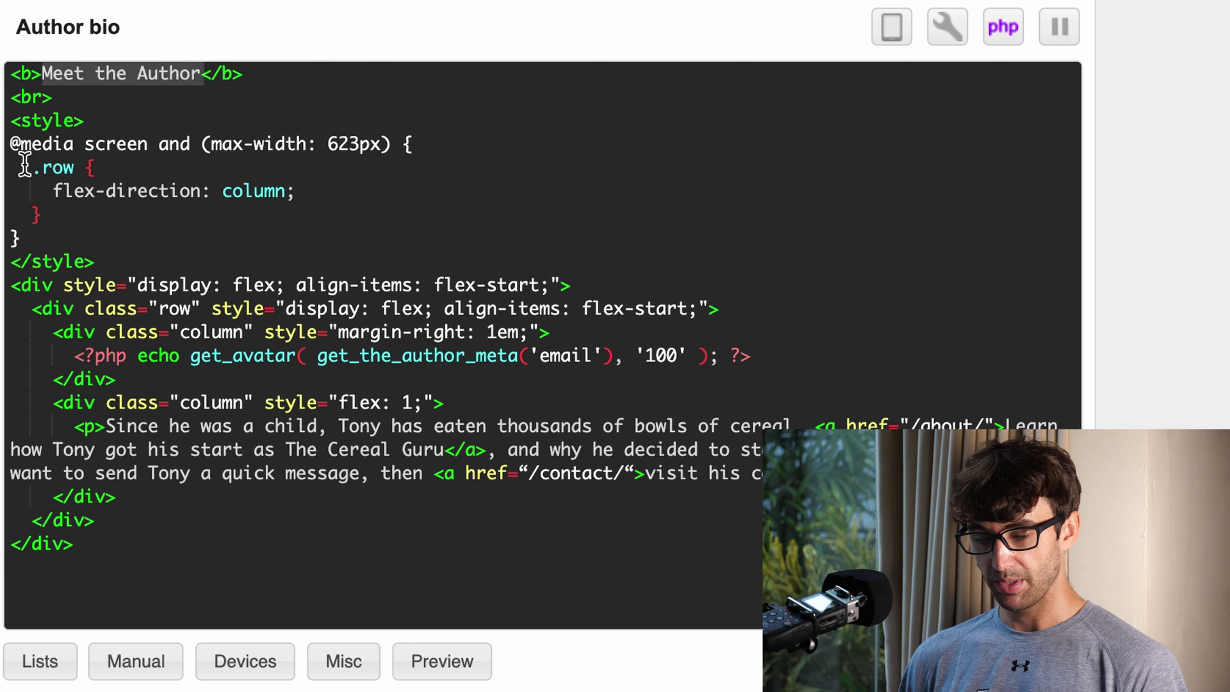
{"action": "left_click_drag", "start_coordinate": [66, 354], "coordinate": [844, 355]}
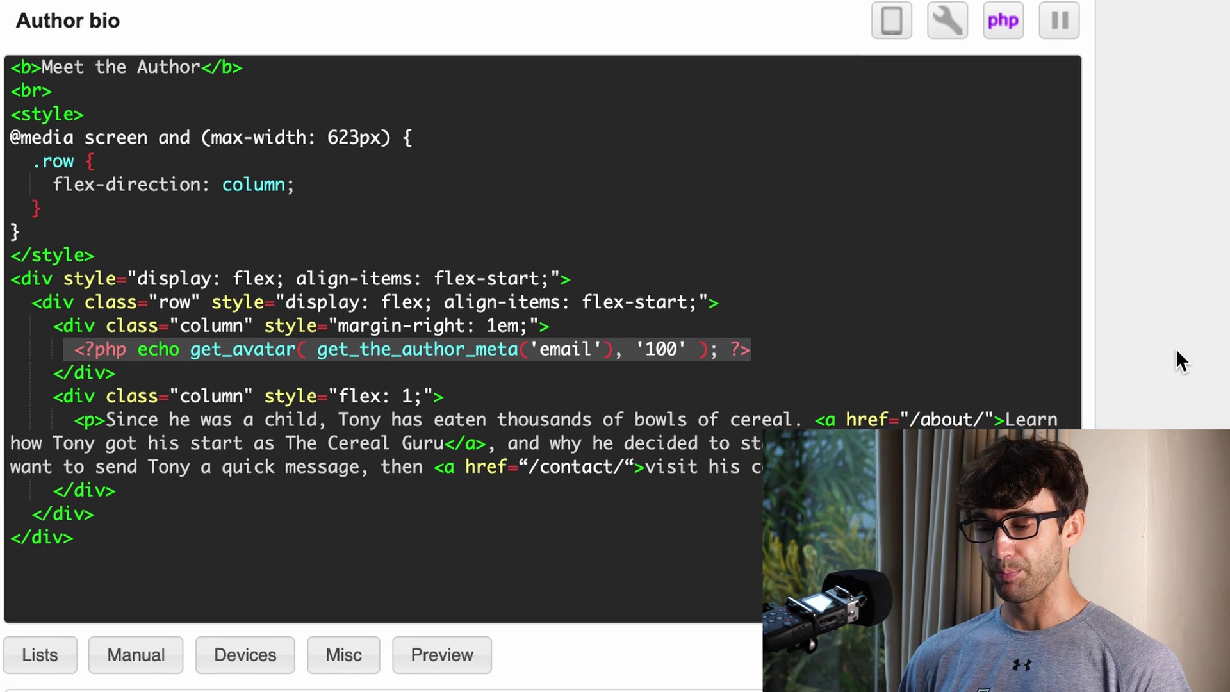
{"action": "scroll", "coordinate": [1175, 117], "scroll_direction": "down", "scroll_amount": 4}
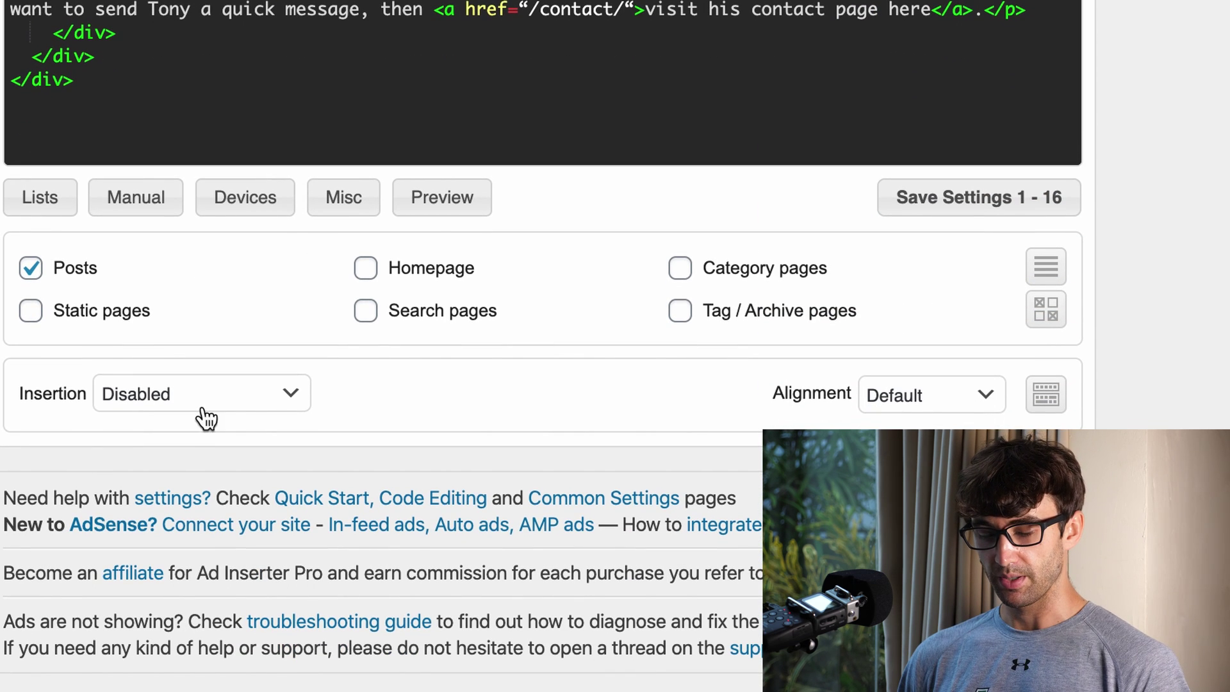
Step: Set the Author bio block's insertion to After content
{"action": "left_click", "coordinate": [229, 408]}
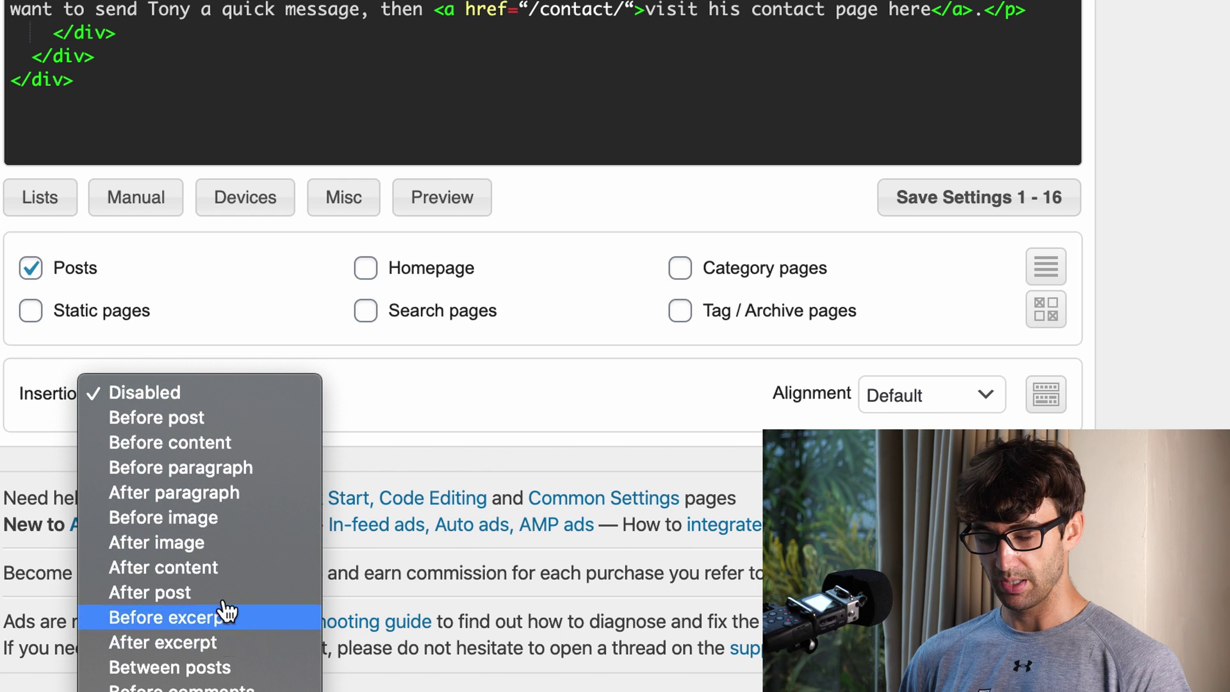
{"action": "left_click", "coordinate": [234, 569]}
{"action": "left_click", "coordinate": [215, 400]}
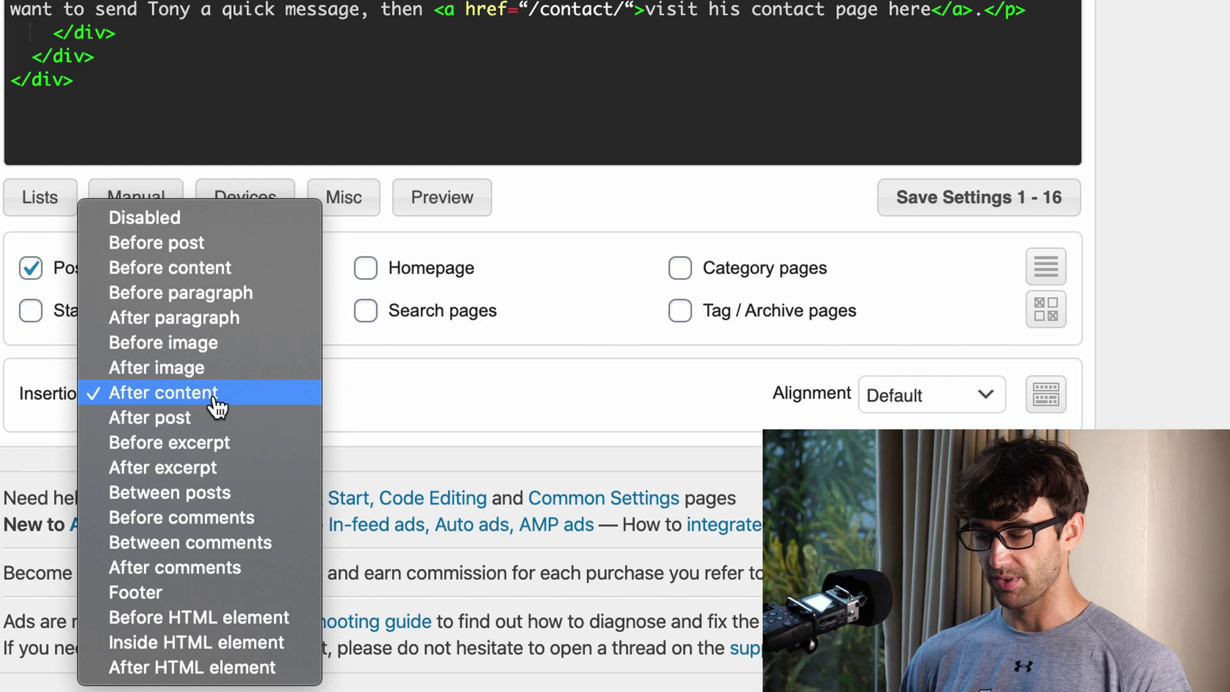
{"action": "left_click", "coordinate": [217, 398]}
Step: Toggle the exceptions and insertion-positions panels, then show the alignment layout options
{"action": "left_click", "coordinate": [1048, 320]}
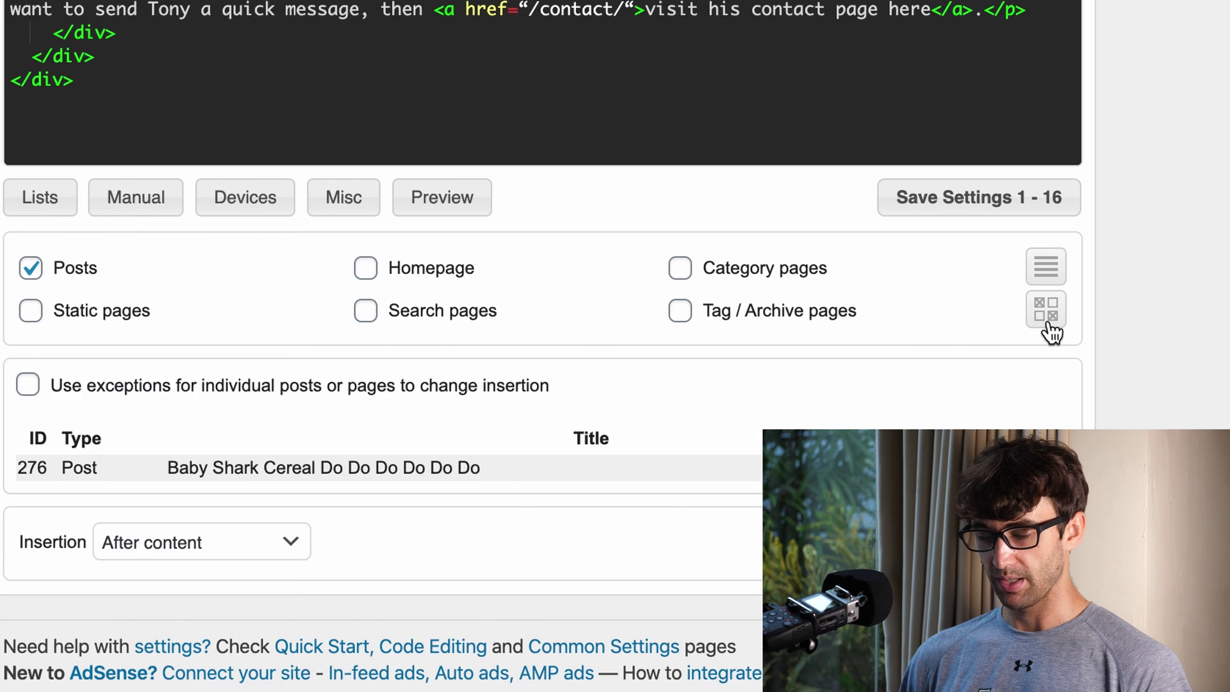
{"action": "left_click", "coordinate": [1048, 320]}
{"action": "left_click", "coordinate": [1046, 268]}
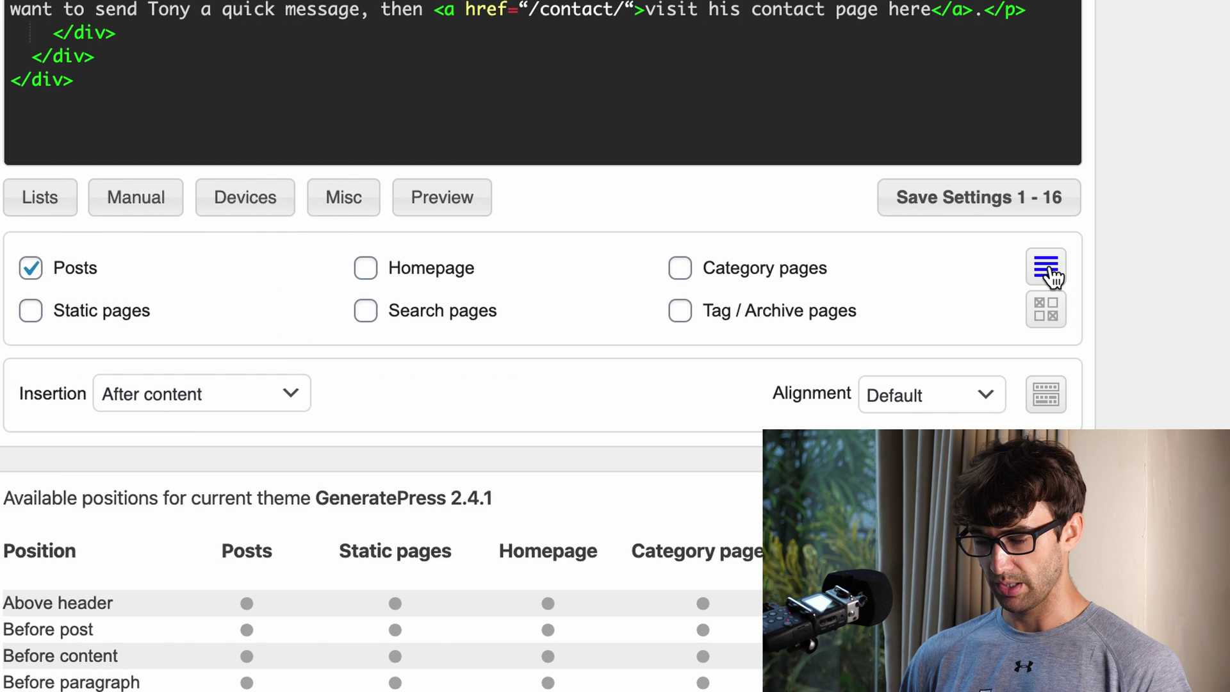
{"action": "left_click", "coordinate": [1047, 268]}
{"action": "left_click", "coordinate": [1046, 394]}
{"action": "scroll", "coordinate": [1065, 417], "scroll_direction": "down", "scroll_amount": 4}
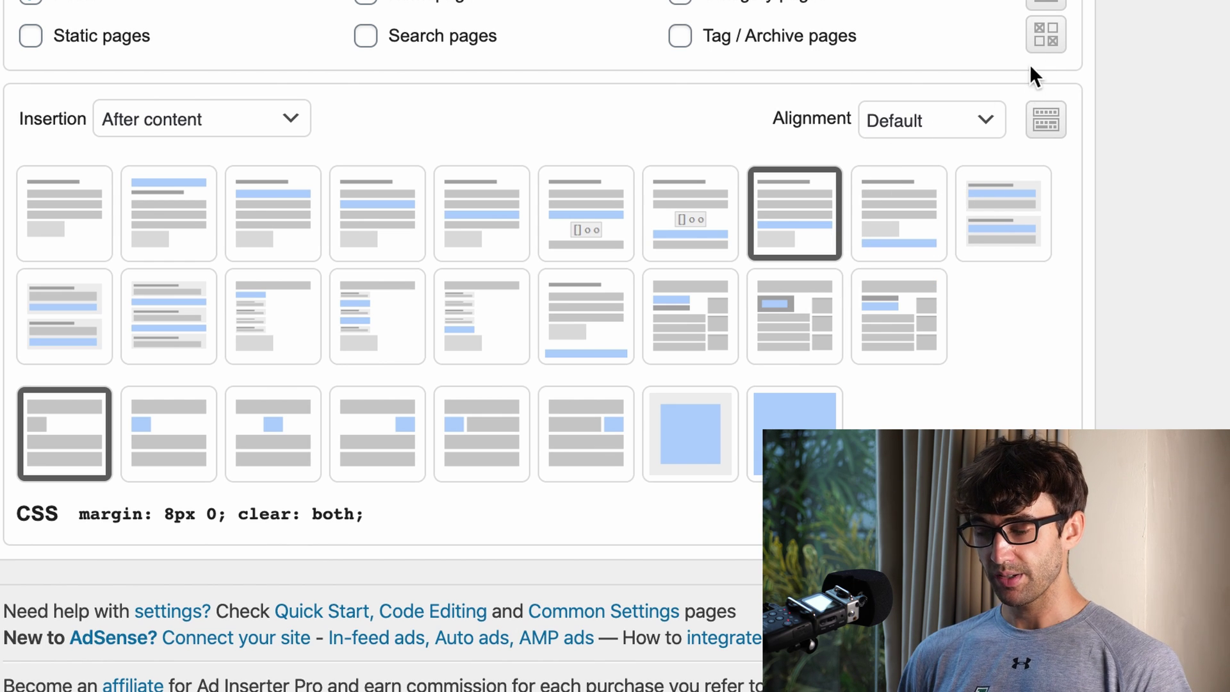
Step: Turn off per-post exceptions, keeping default insertion Enabled, and collapse the exceptions list
{"action": "left_click", "coordinate": [1046, 49]}
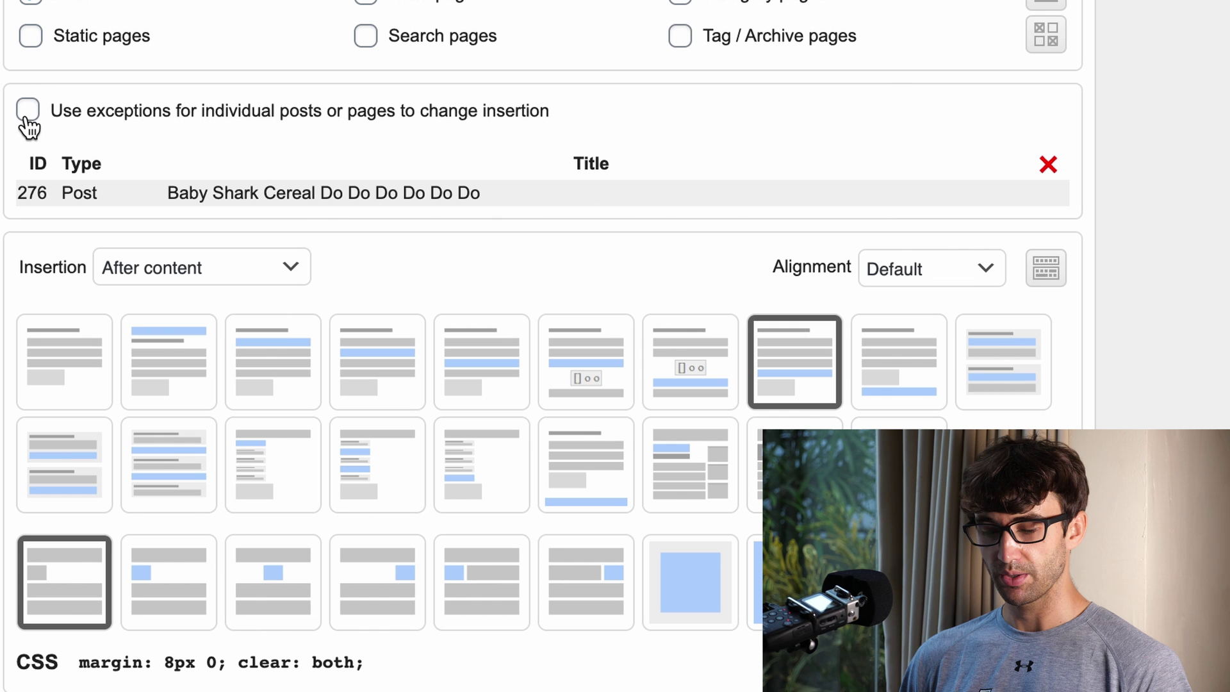
{"action": "mouse_move", "coordinate": [248, 122]}
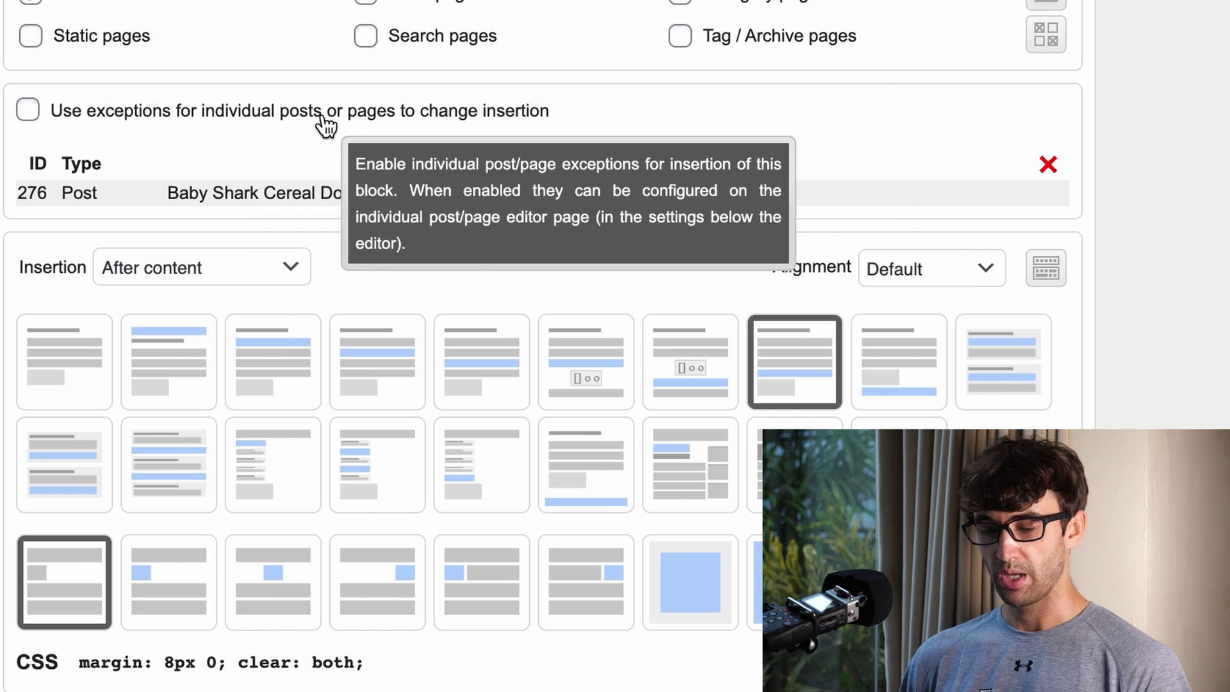
{"action": "left_click", "coordinate": [434, 122]}
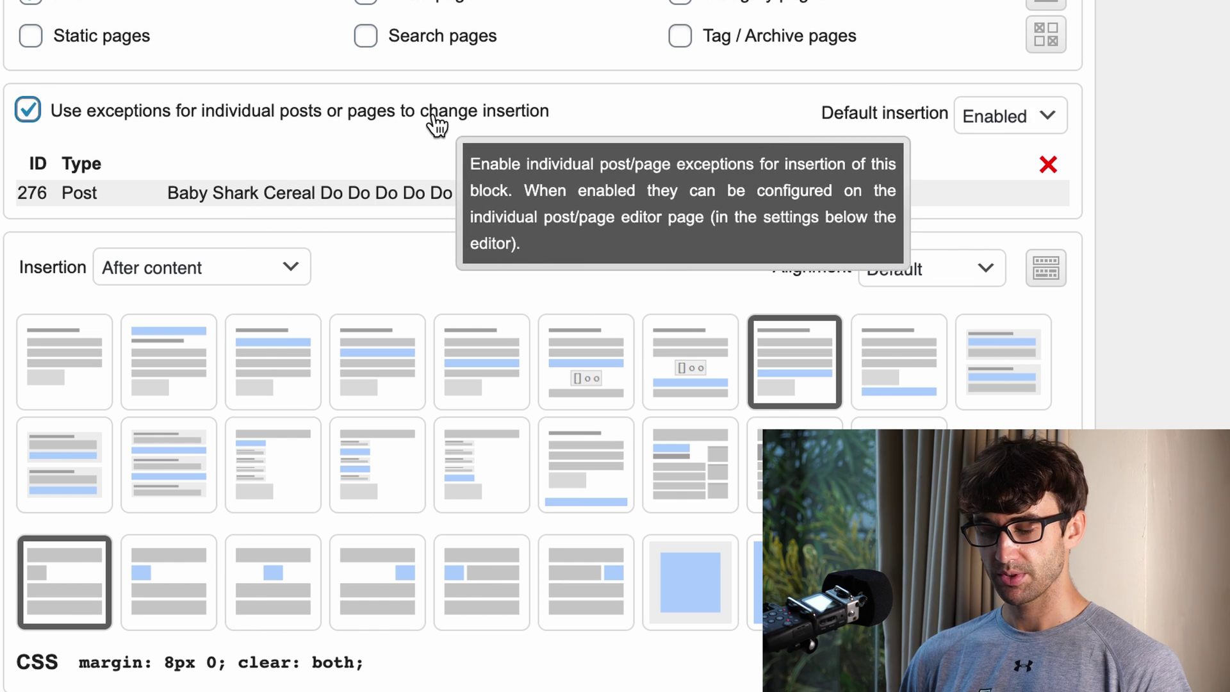
{"action": "left_click", "coordinate": [1023, 121]}
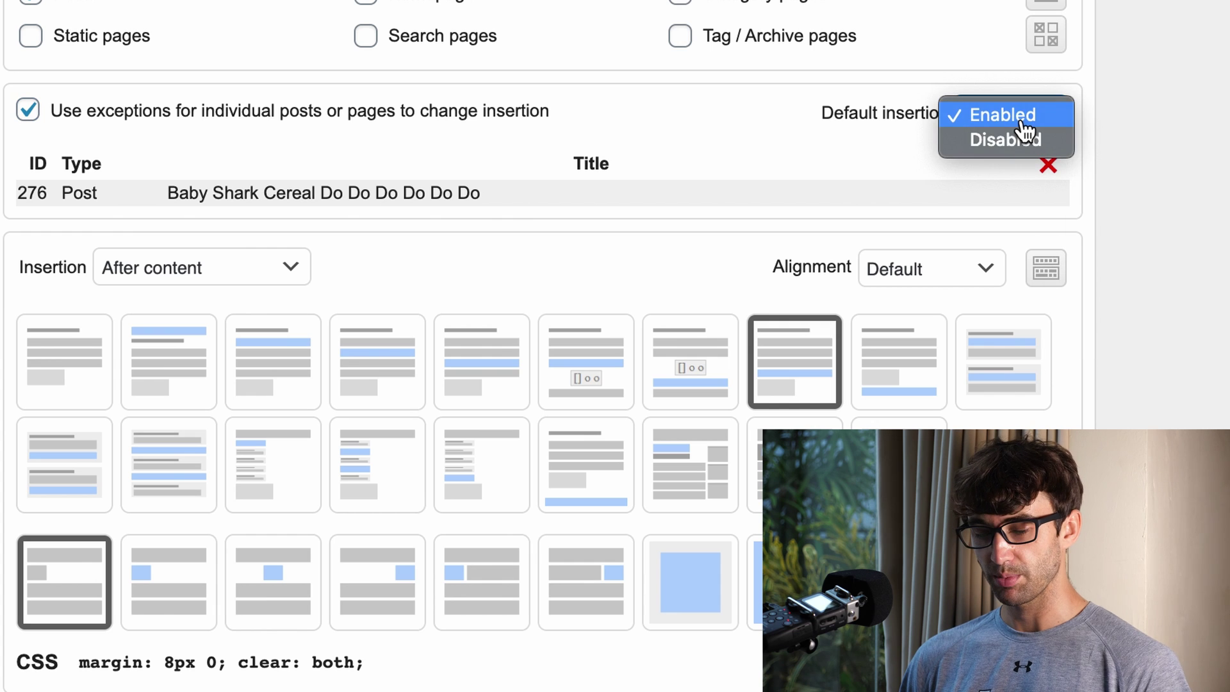
{"action": "left_click", "coordinate": [340, 122]}
{"action": "left_click", "coordinate": [340, 121]}
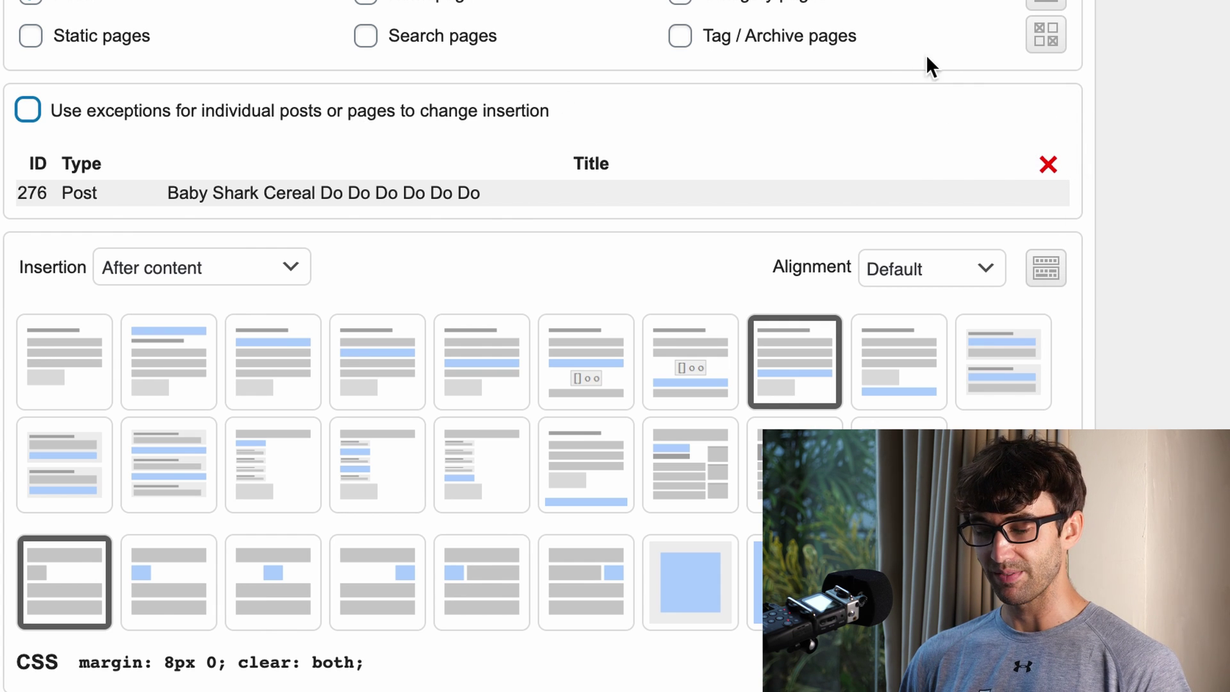
{"action": "left_click", "coordinate": [1045, 42]}
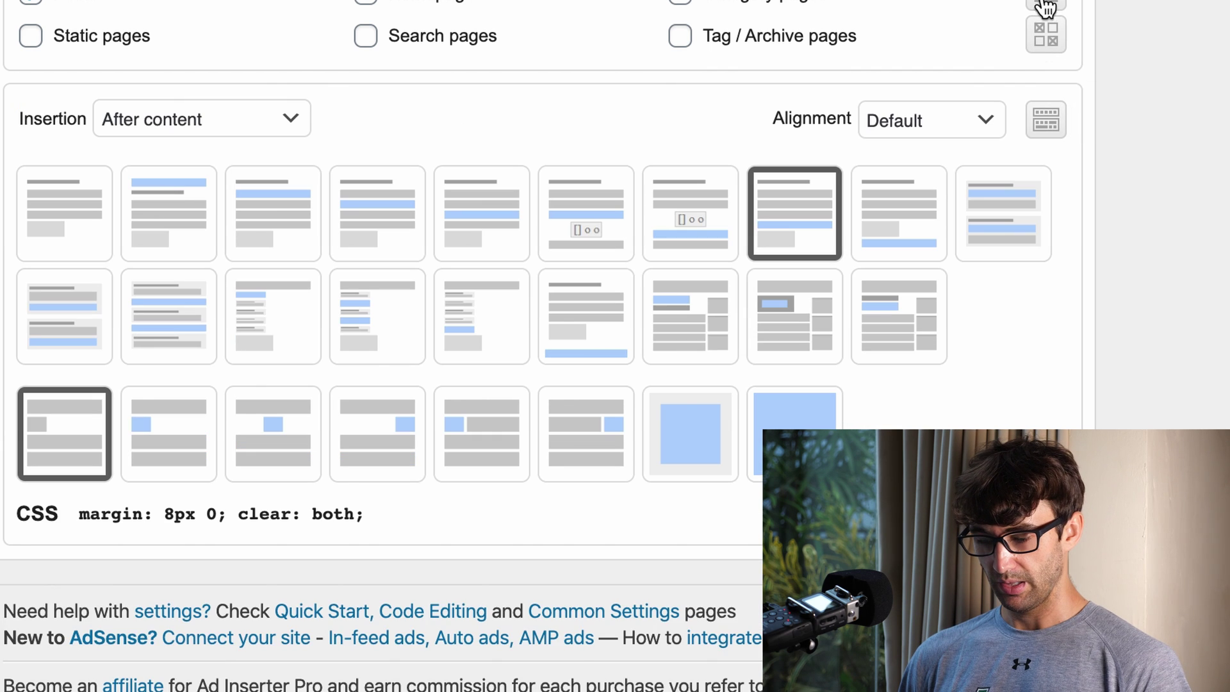
Step: Save the Ad Inserter settings and check the Meet the Author box below the Baby Shark Cereal post on cereal.guru
{"action": "scroll", "coordinate": [1046, 173], "scroll_direction": "up", "scroll_amount": 7}
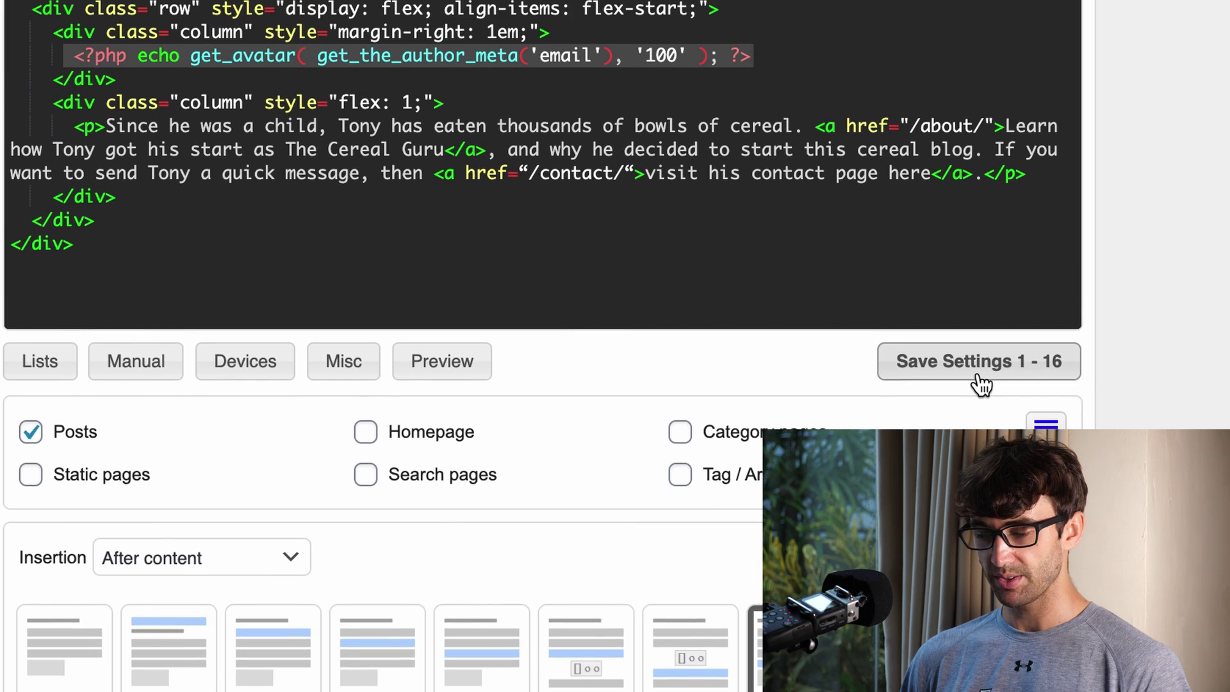
{"action": "left_click", "coordinate": [979, 380]}
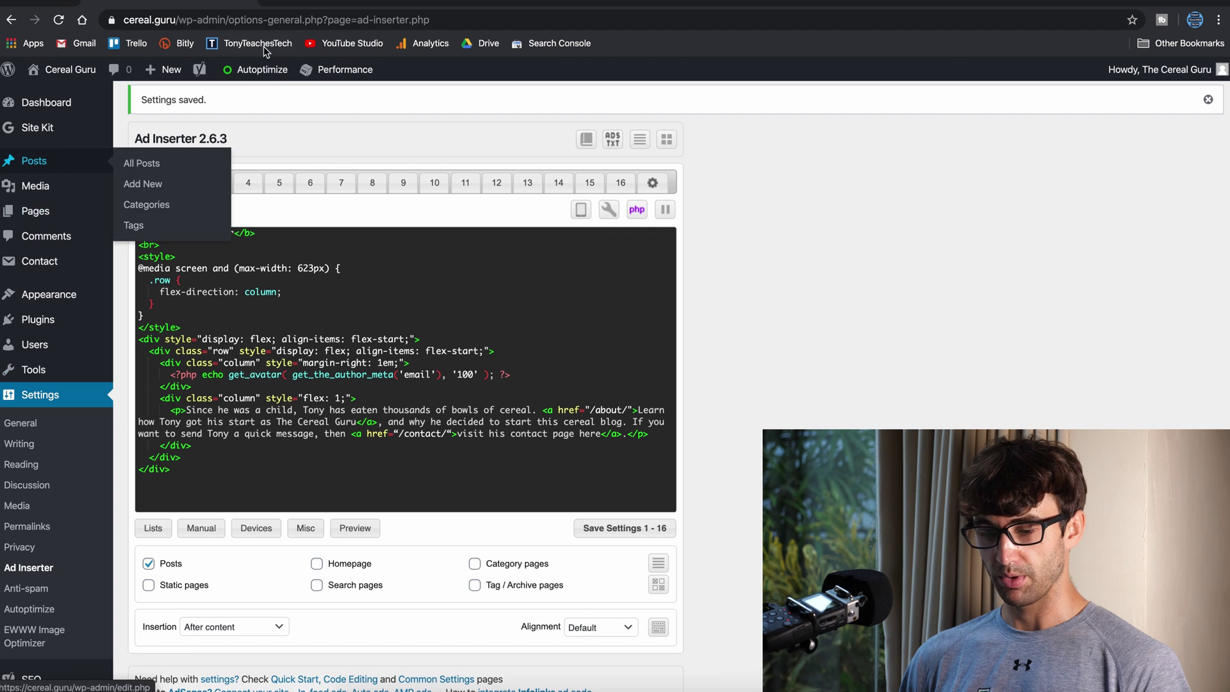
{"action": "left_click", "coordinate": [274, 4]}
{"action": "type", "text": "cereal.guru"}
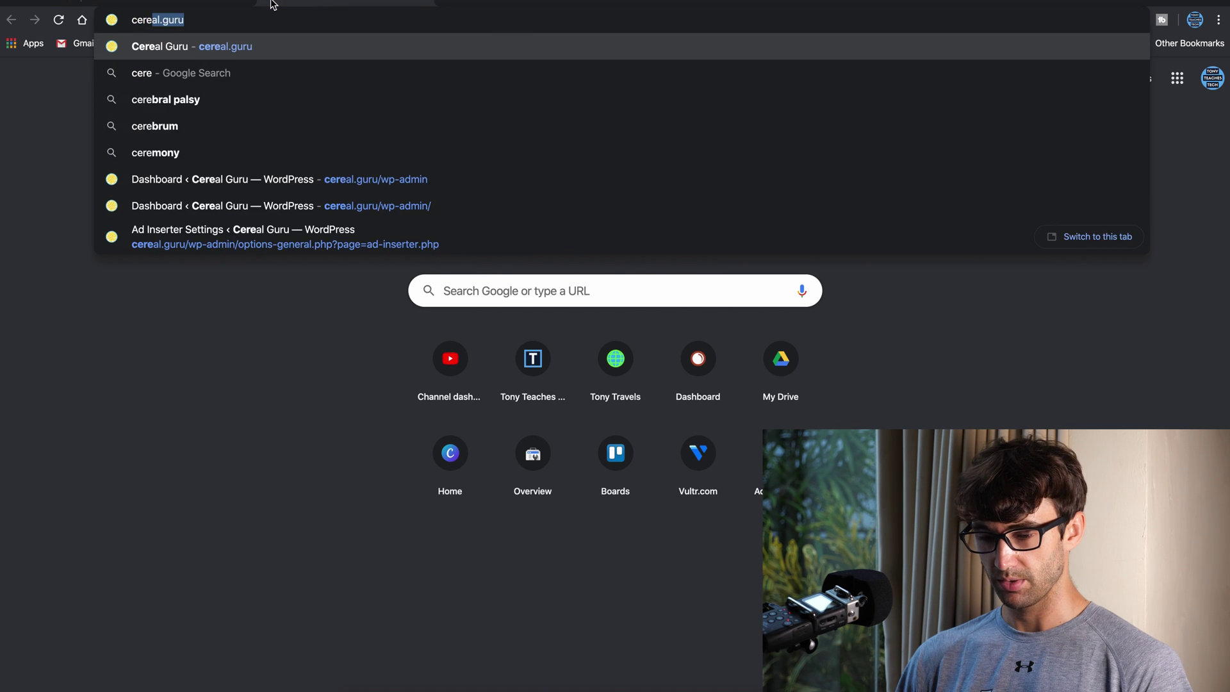
{"action": "key", "text": "Return"}
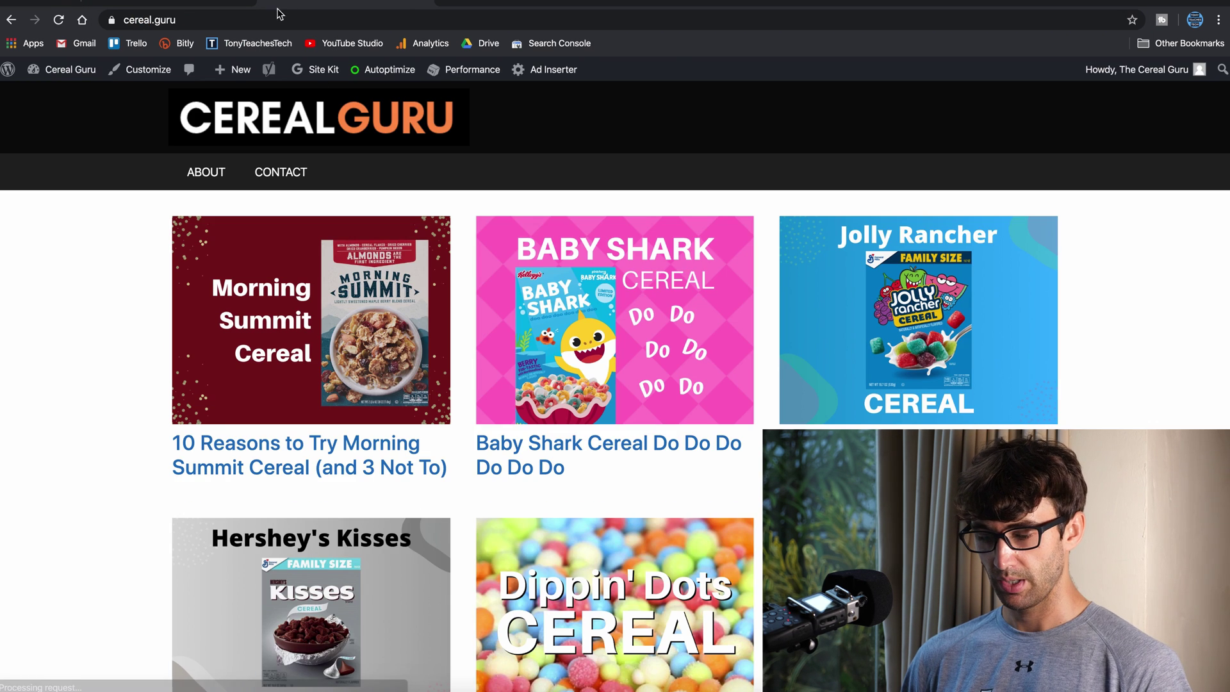
{"action": "left_click", "coordinate": [548, 341]}
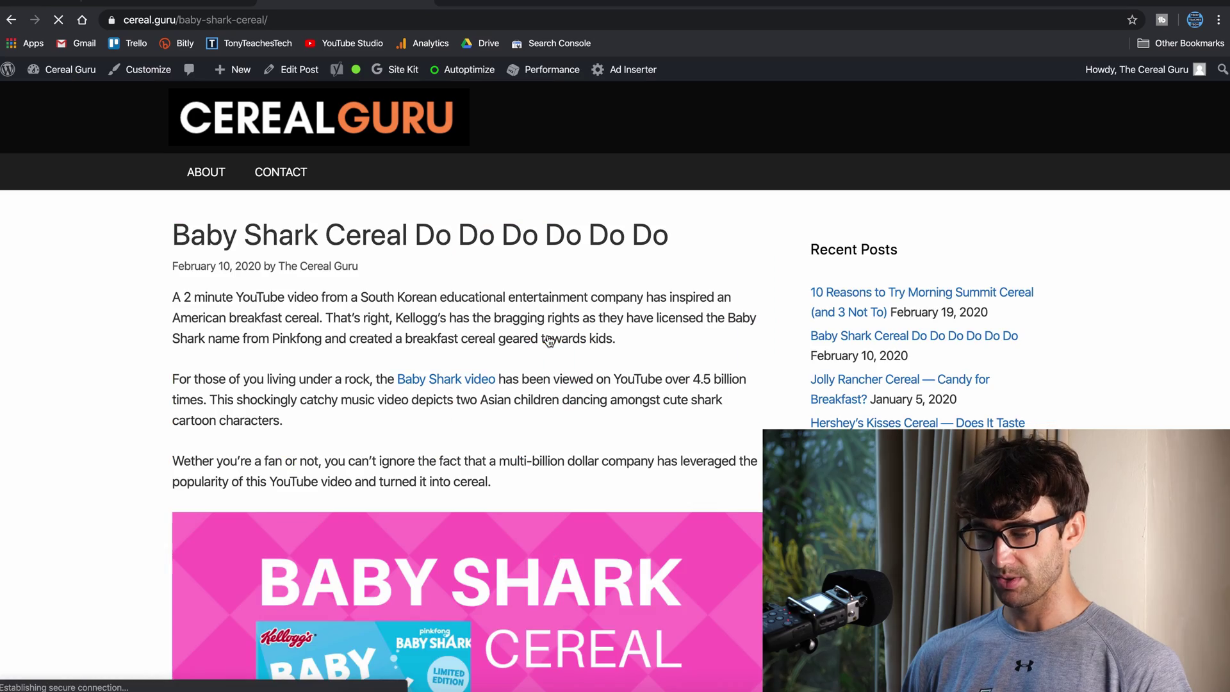
{"action": "scroll", "coordinate": [549, 340], "scroll_direction": "down", "scroll_amount": 15}
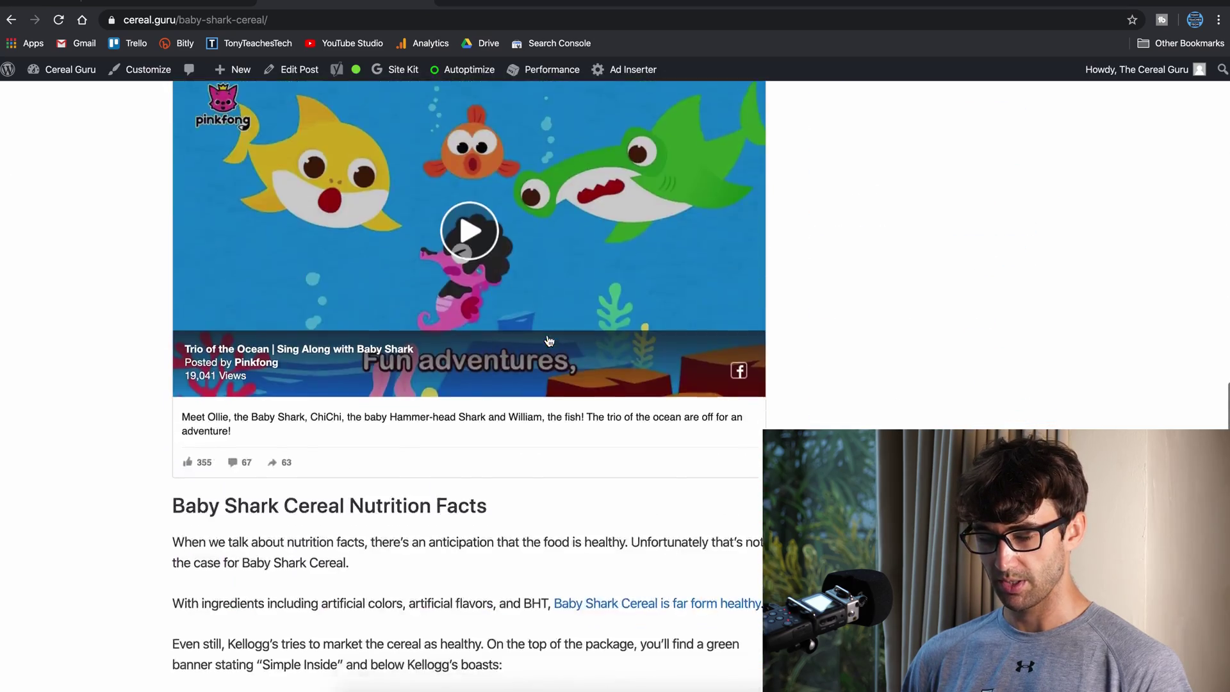
{"action": "scroll", "coordinate": [549, 340], "scroll_direction": "down", "scroll_amount": 20}
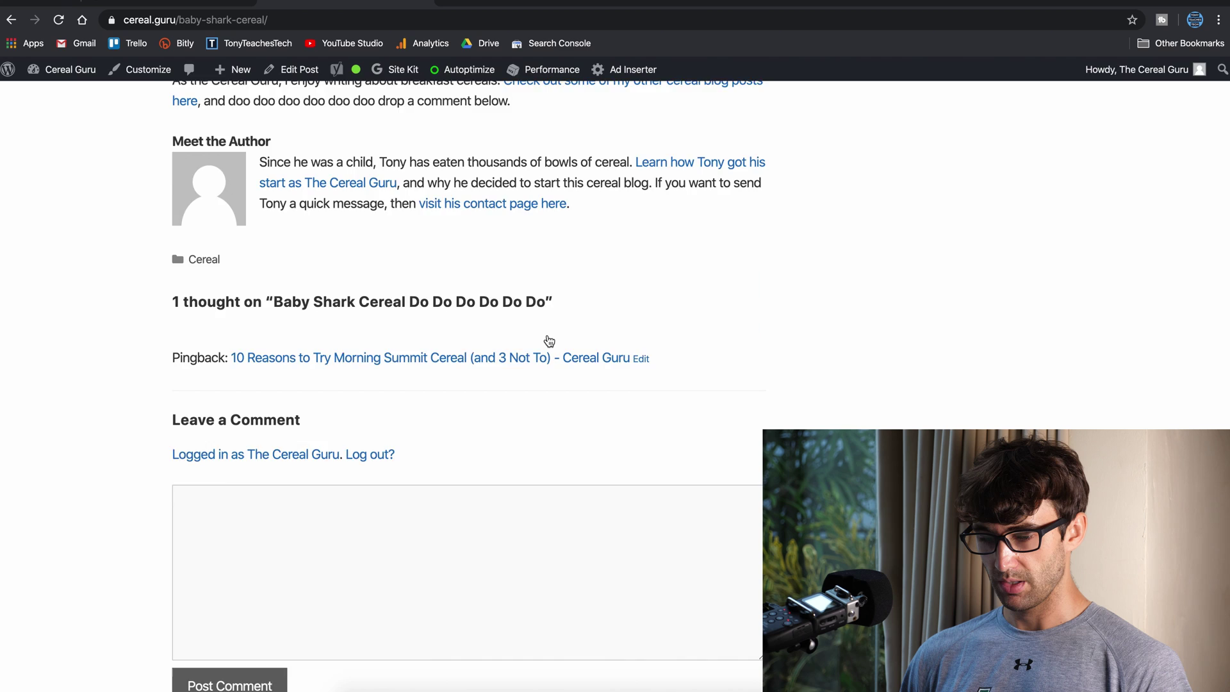
{"action": "scroll", "coordinate": [549, 341], "scroll_direction": "up", "scroll_amount": 2}
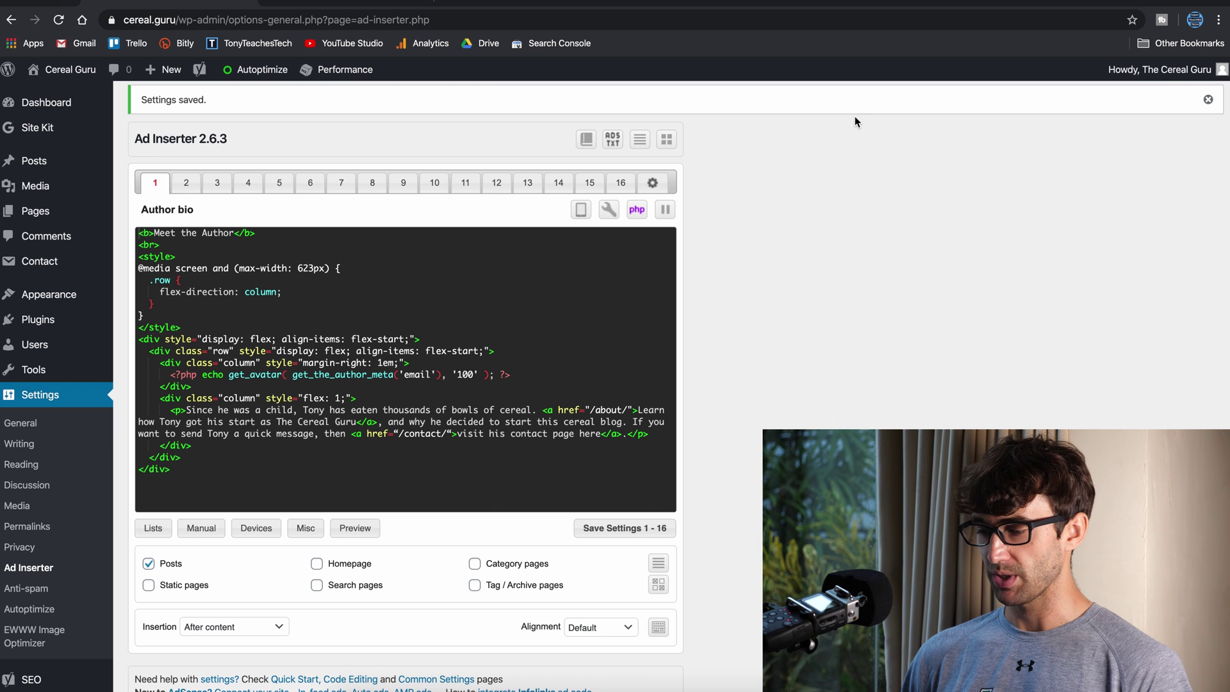
Step: Follow the Profile Picture link in Edit My Profile to change the picture on Gravatar
{"action": "mouse_move", "coordinate": [1172, 70]}
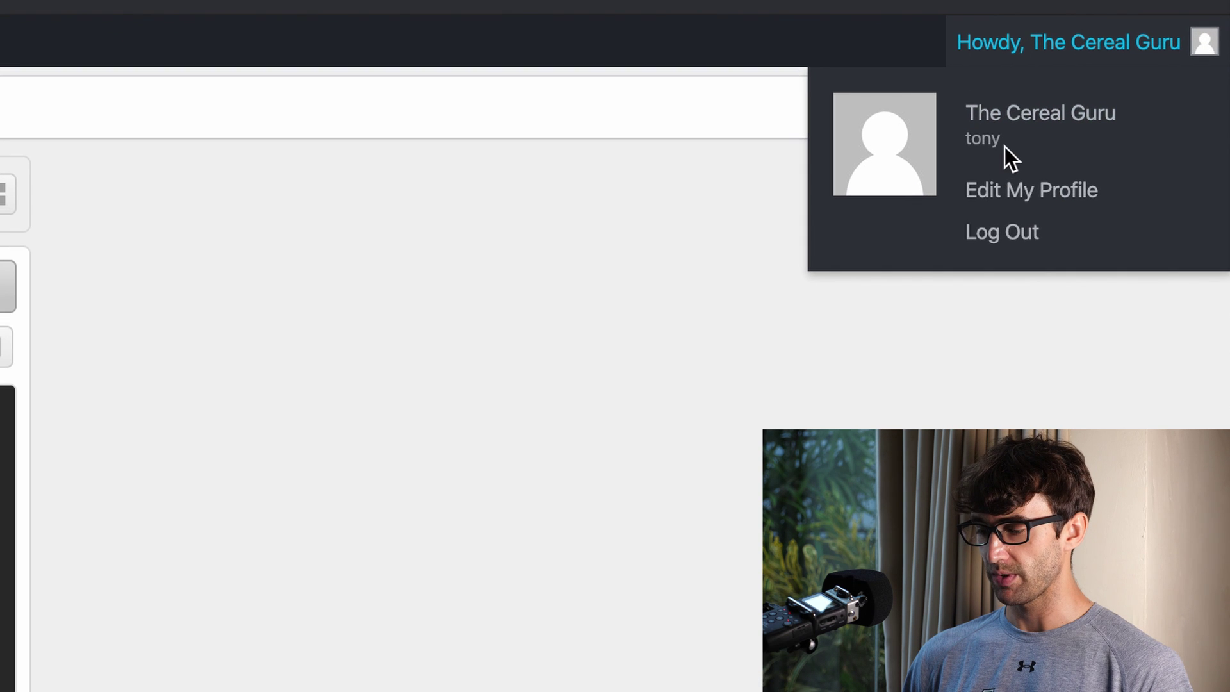
{"action": "left_click", "coordinate": [1000, 196]}
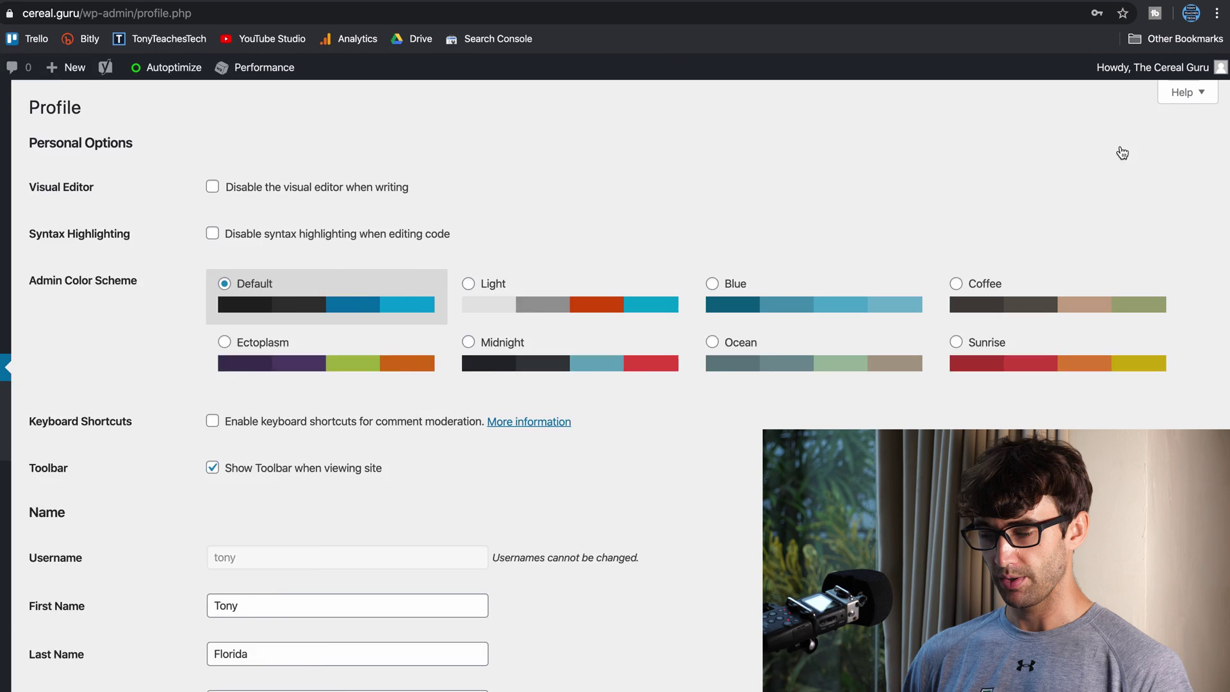
{"action": "scroll", "coordinate": [549, 423], "scroll_direction": "down", "scroll_amount": 15}
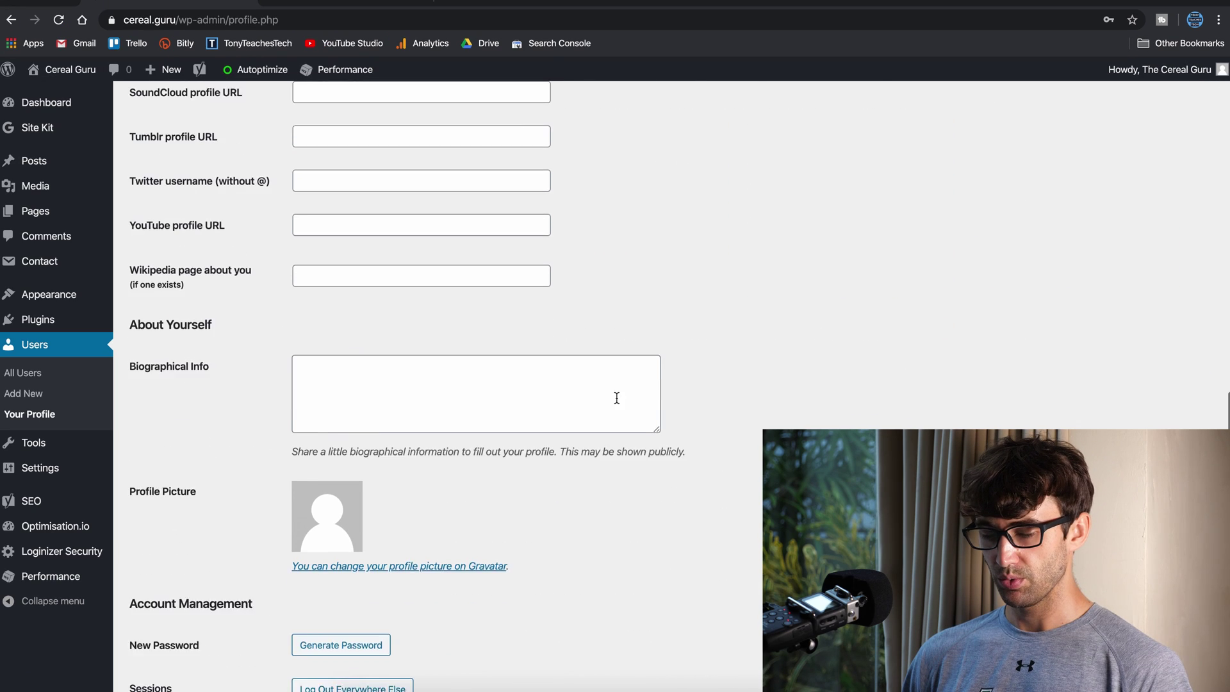
{"action": "scroll", "coordinate": [617, 397], "scroll_direction": "down", "scroll_amount": 1}
{"action": "scroll", "coordinate": [270, 467], "scroll_direction": "down", "scroll_amount": 3}
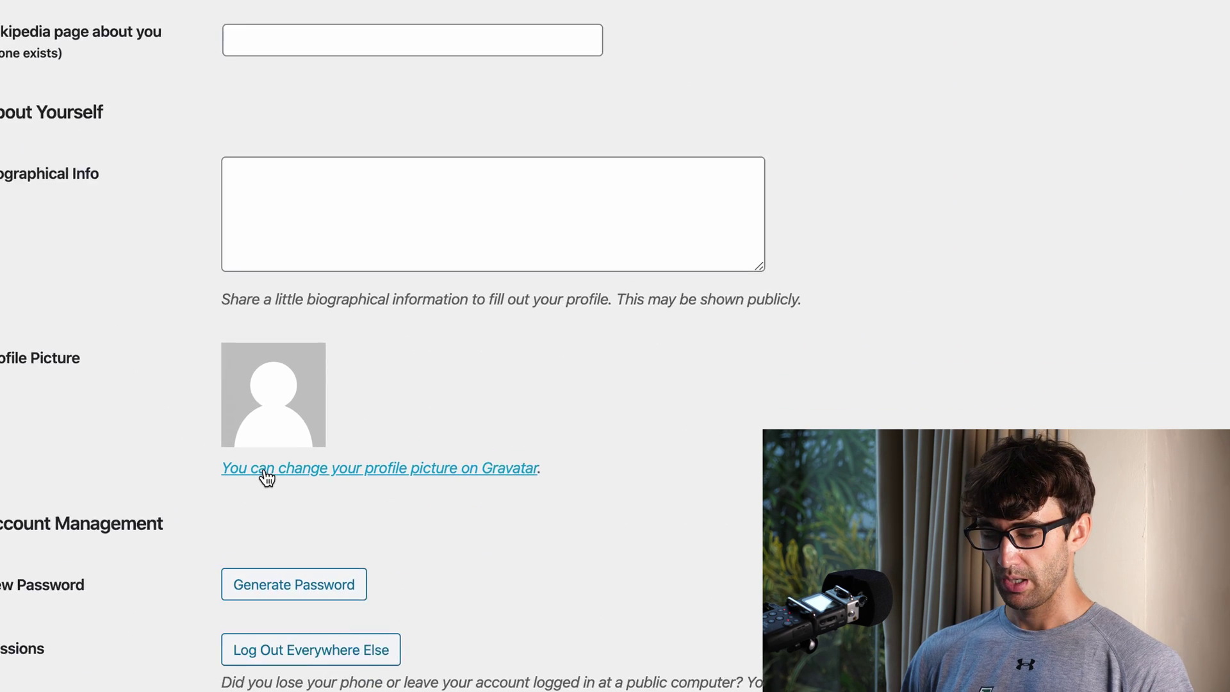
{"action": "left_click", "coordinate": [353, 471]}
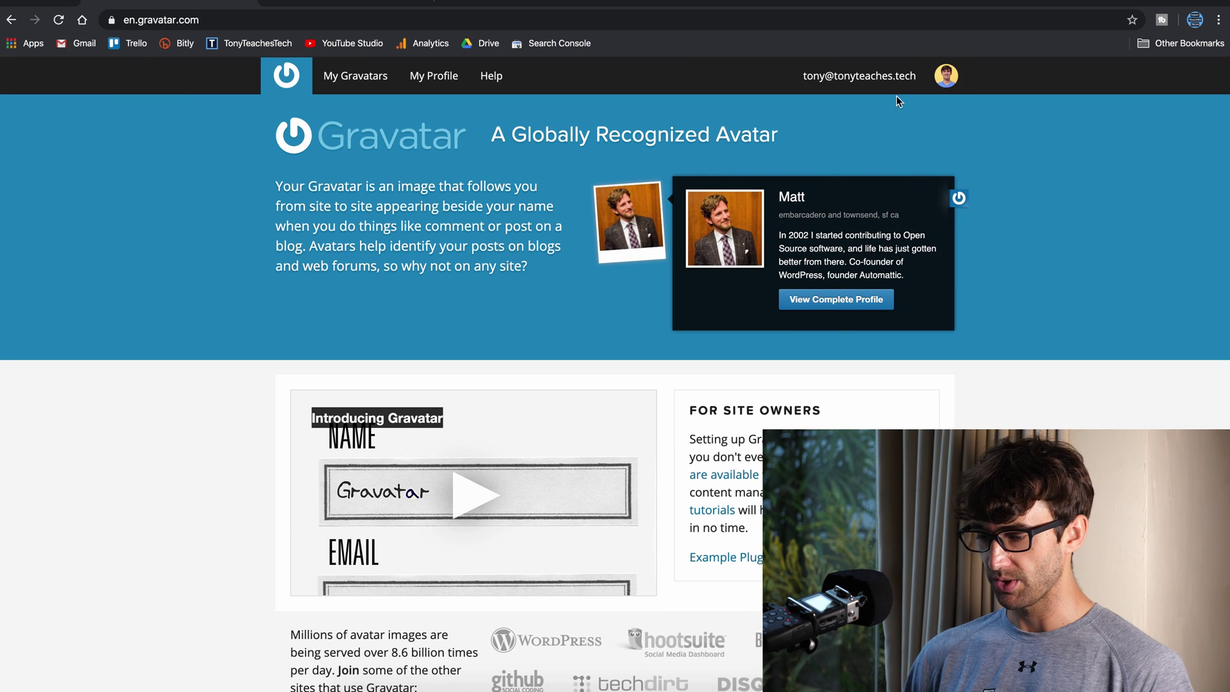
Step: Log out of the current Gravatar account
{"action": "left_click", "coordinate": [946, 76]}
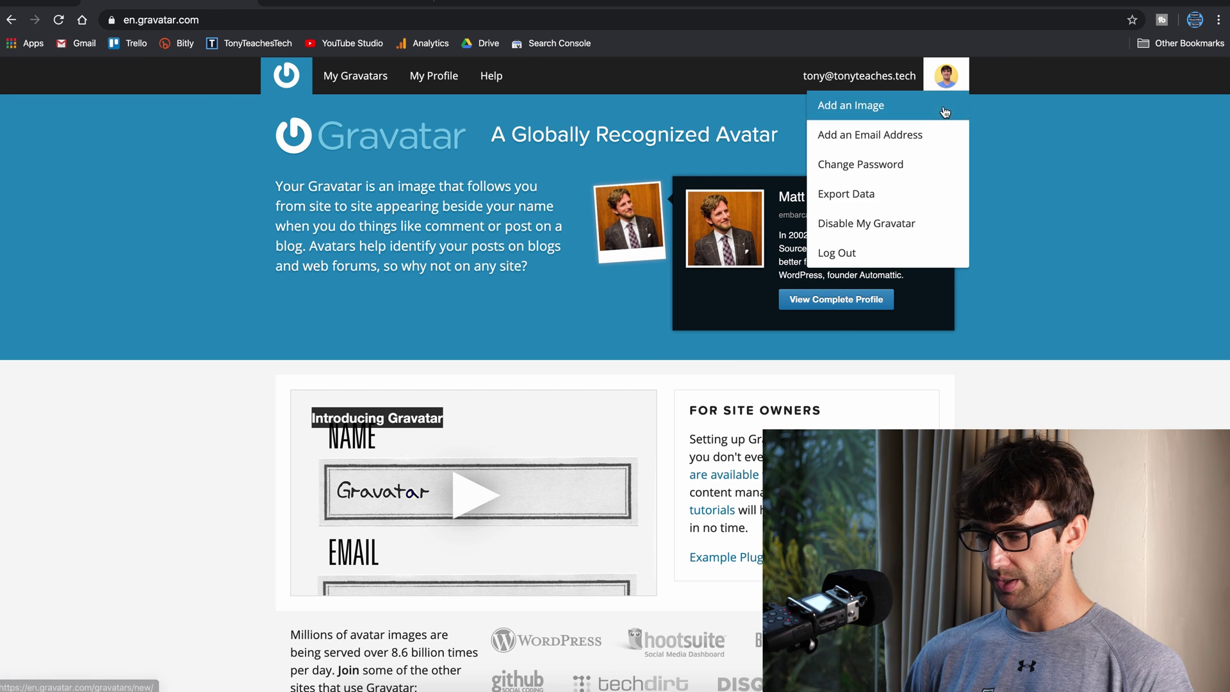
{"action": "left_click", "coordinate": [888, 255]}
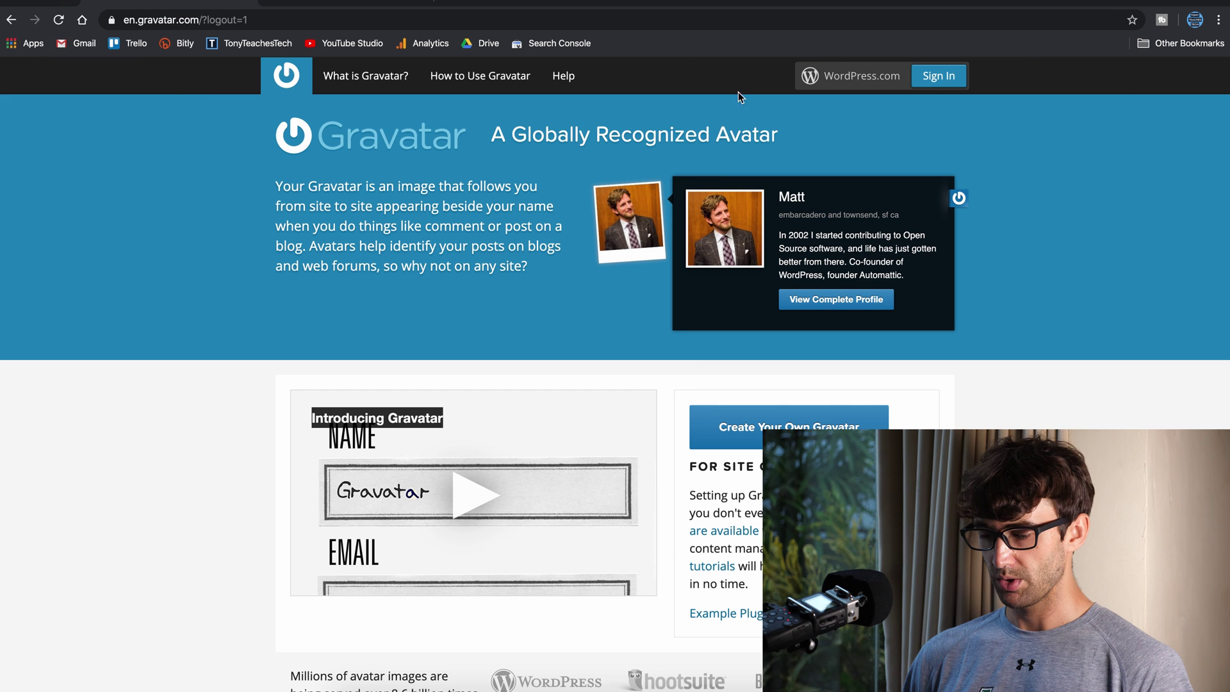
{"action": "scroll", "coordinate": [713, 402], "scroll_direction": "down", "scroll_amount": 2}
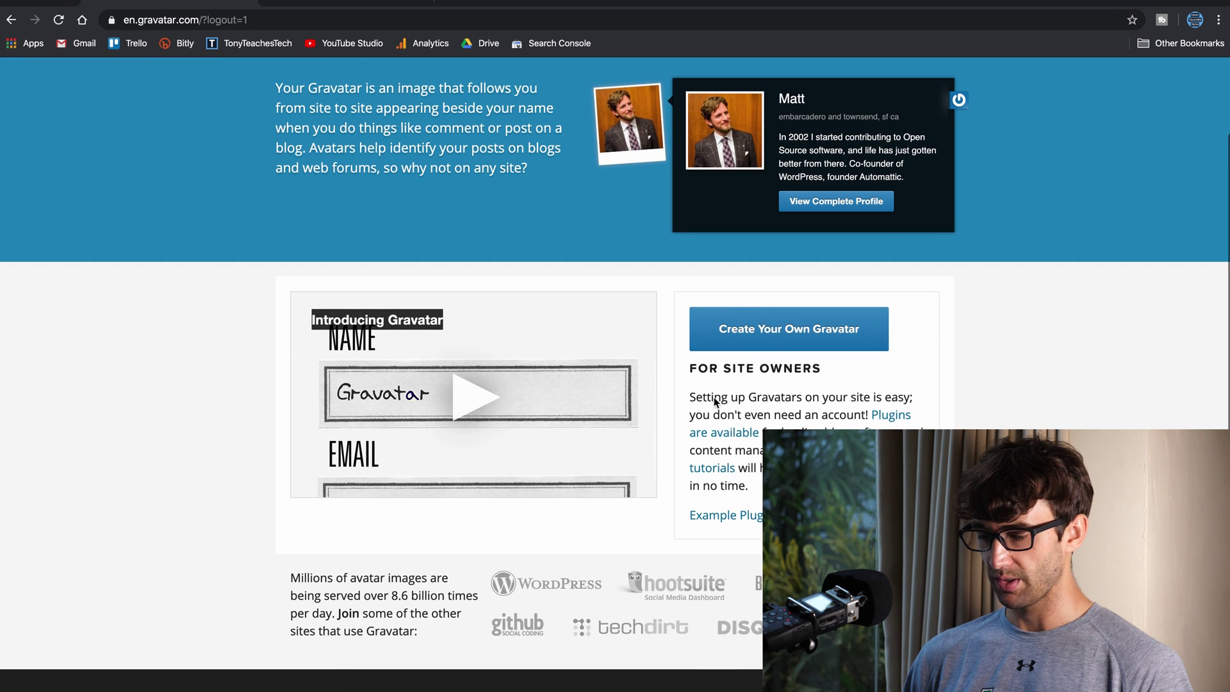
Step: Sign up for a new Gravatar account with the pasted e-mail address, a username and a password
{"action": "left_click", "coordinate": [758, 330]}
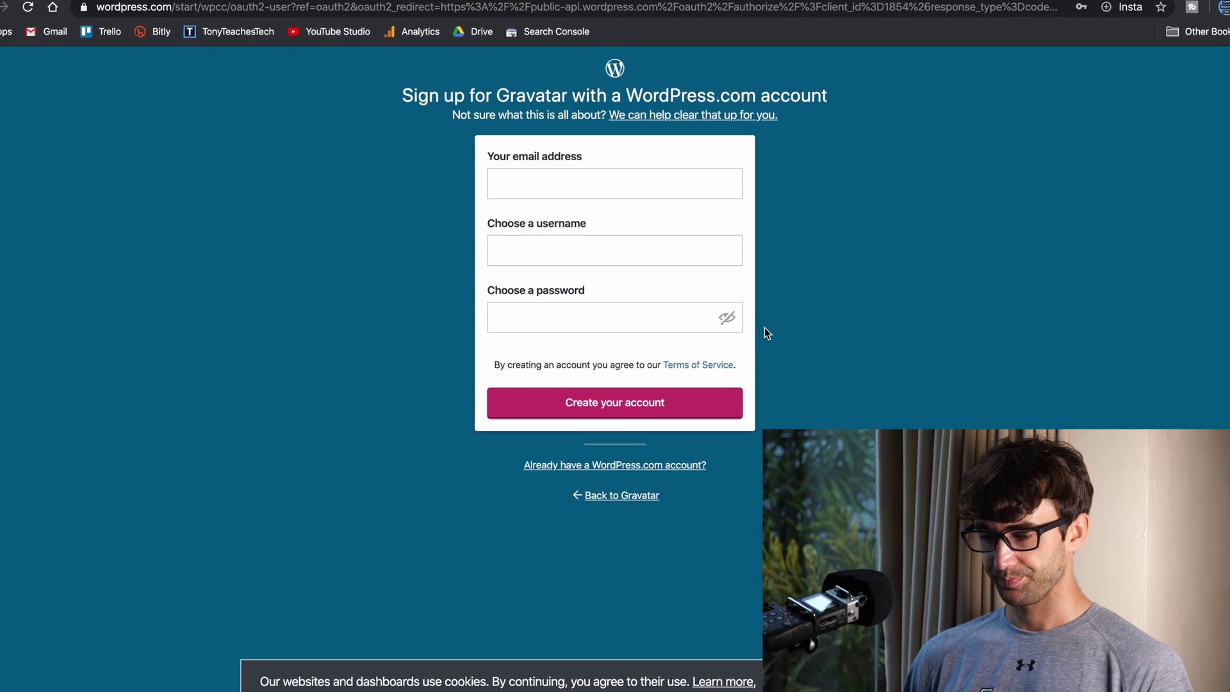
{"action": "left_click", "coordinate": [619, 190]}
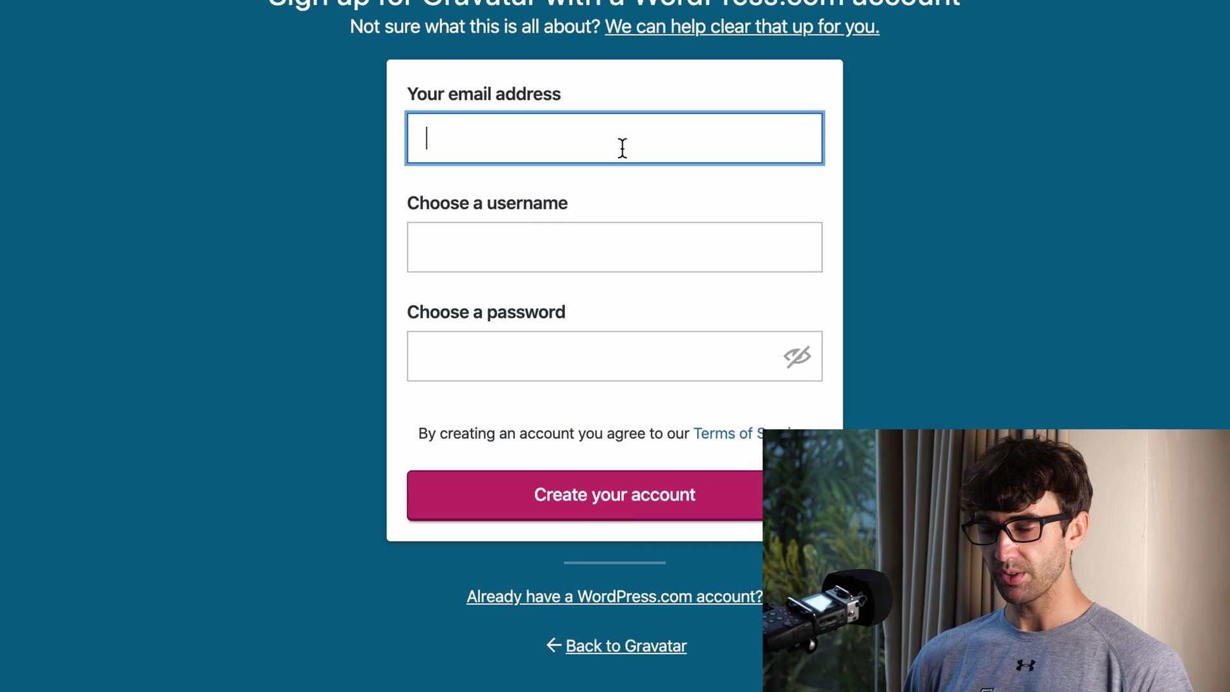
{"action": "key", "text": "super+v"}
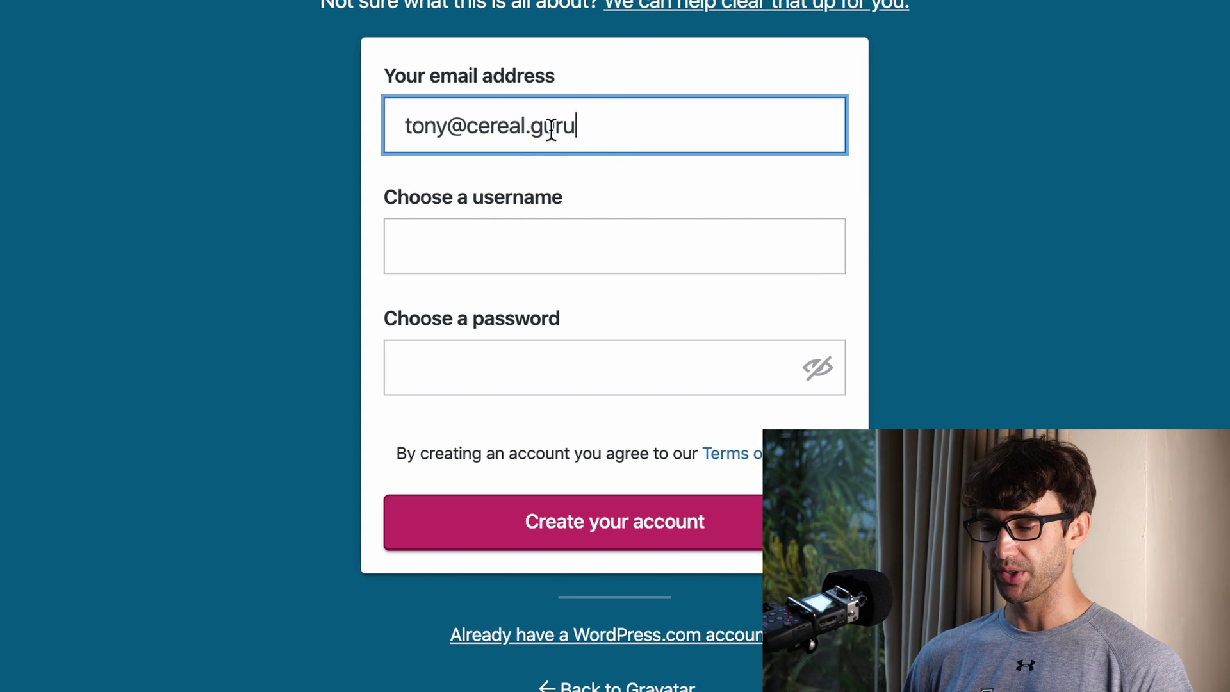
{"action": "left_click", "coordinate": [601, 255]}
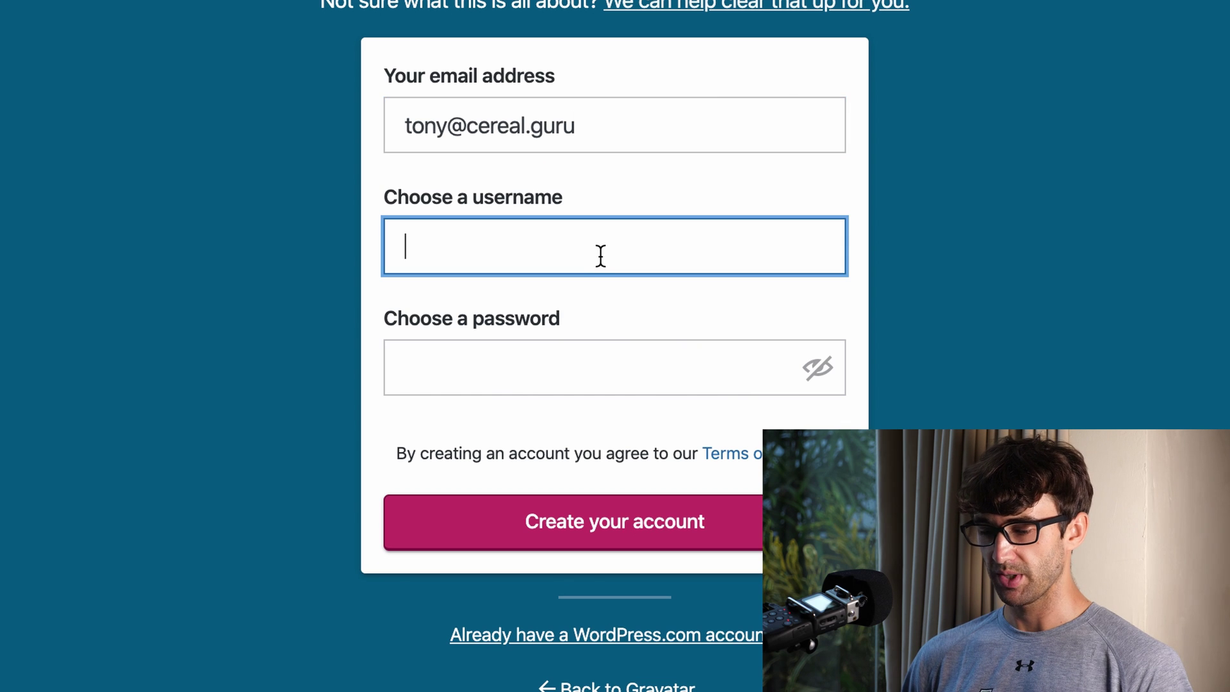
{"action": "type", "text": "ce"}
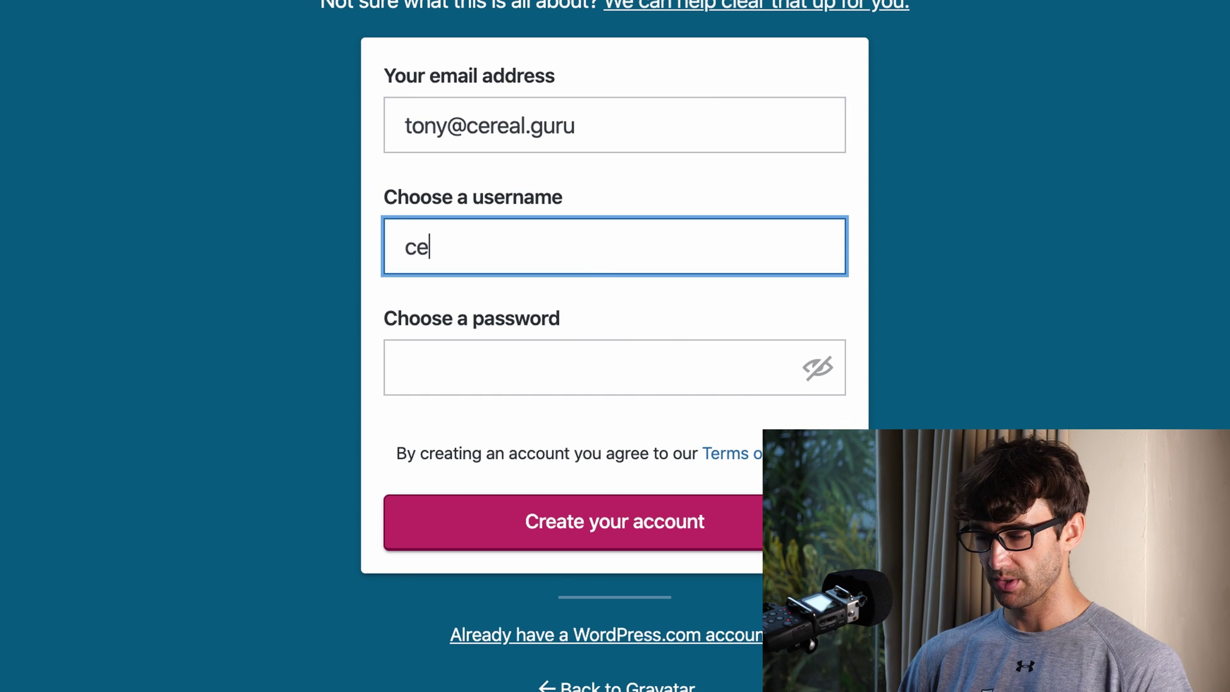
{"action": "type", "text": "realguru"}
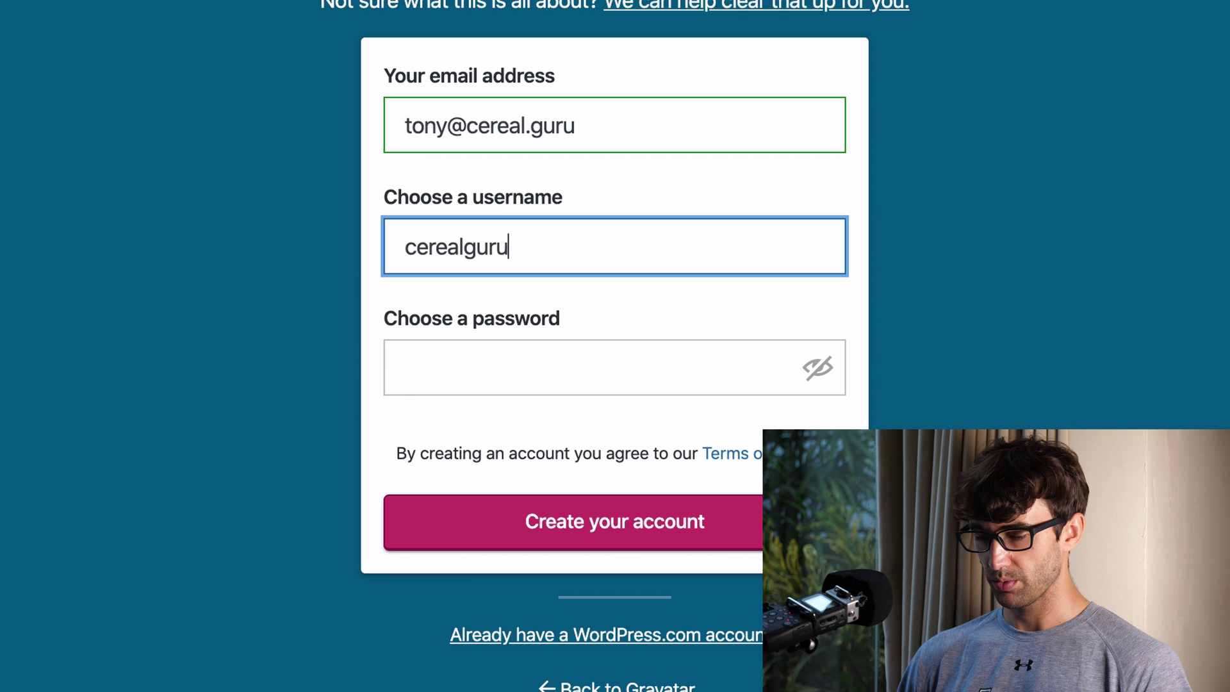
{"action": "left_click", "coordinate": [573, 374]}
{"action": "type", "text": "••••••••"}
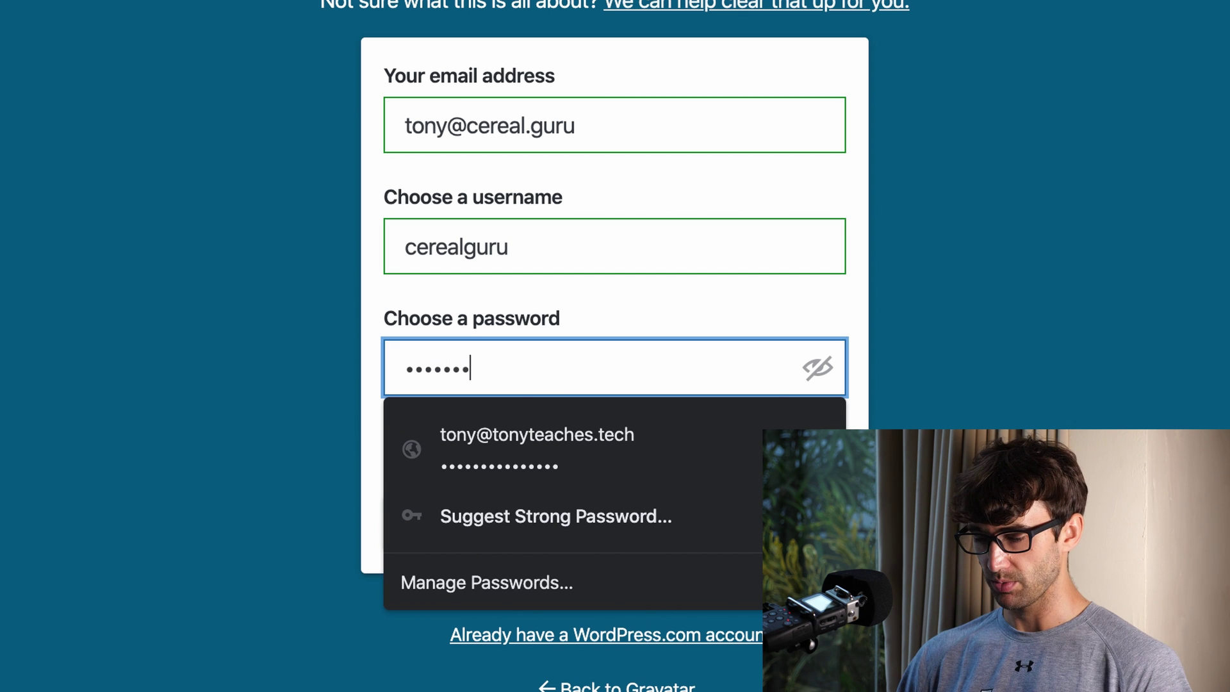
{"action": "left_click", "coordinate": [628, 515]}
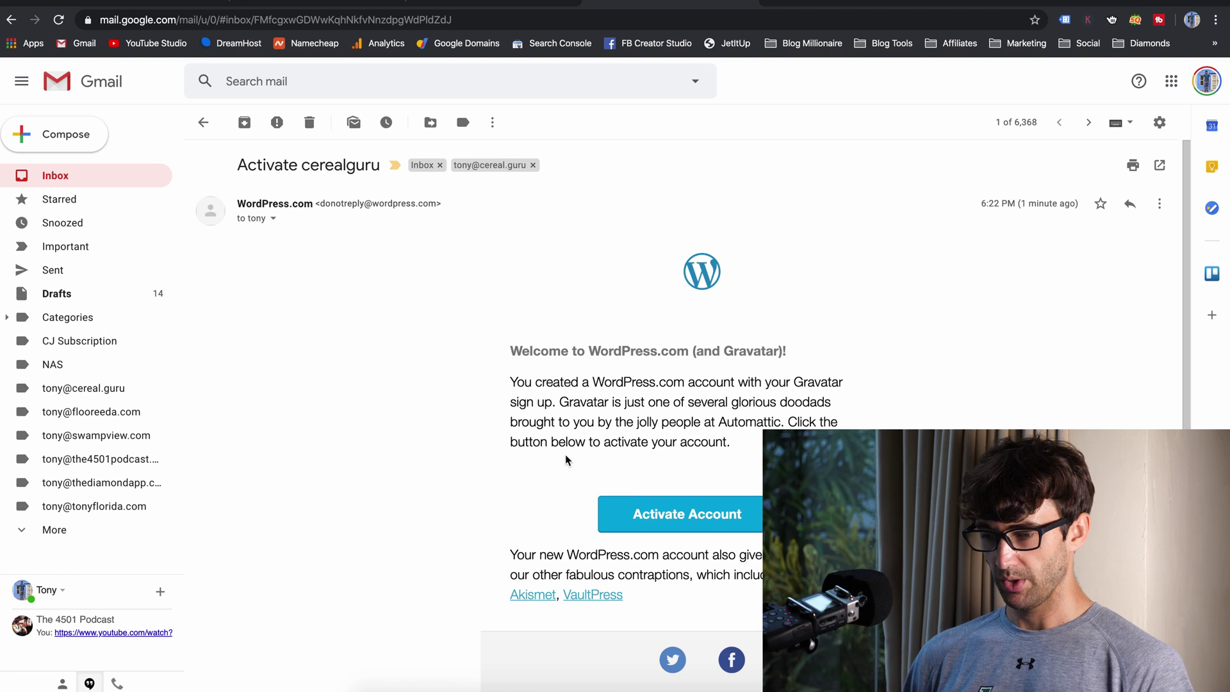
Step: Activate the new Gravatar account from its welcome email in Gmail
{"action": "scroll", "coordinate": [565, 455], "scroll_direction": "down", "scroll_amount": 1}
{"action": "left_click", "coordinate": [653, 470]}
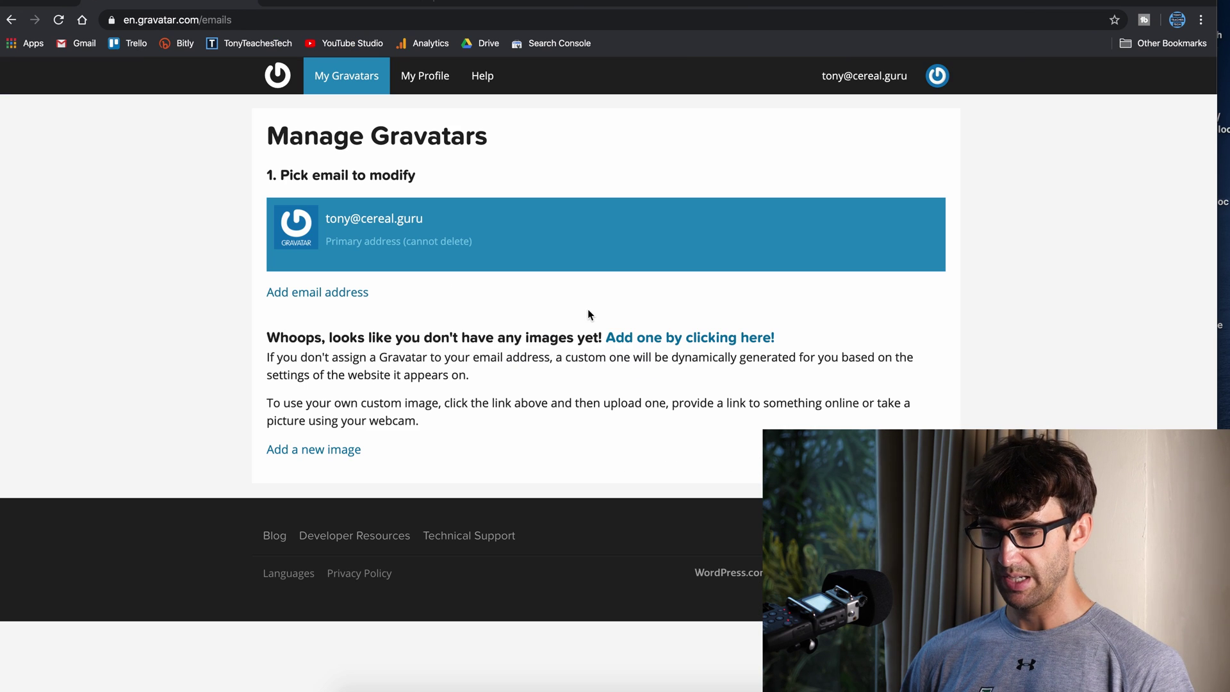
Step: Upload headshot-small.jpg from the Desktop as a new Gravatar image
{"action": "left_click", "coordinate": [680, 344]}
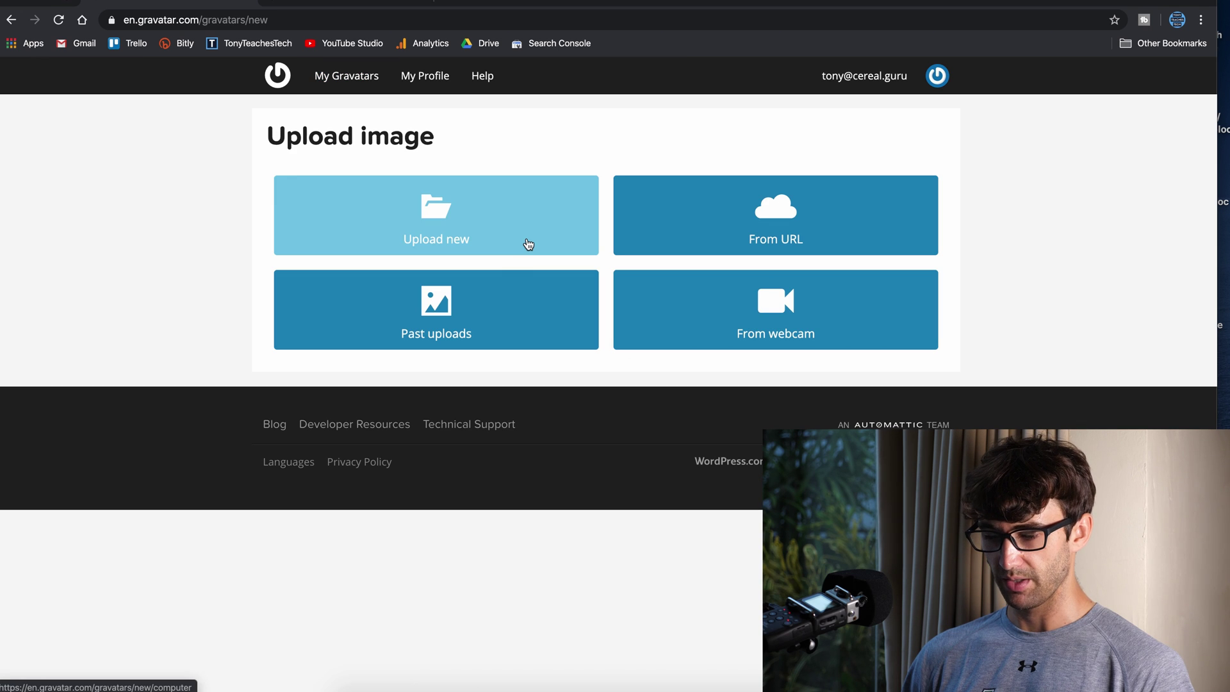
{"action": "left_click", "coordinate": [528, 244]}
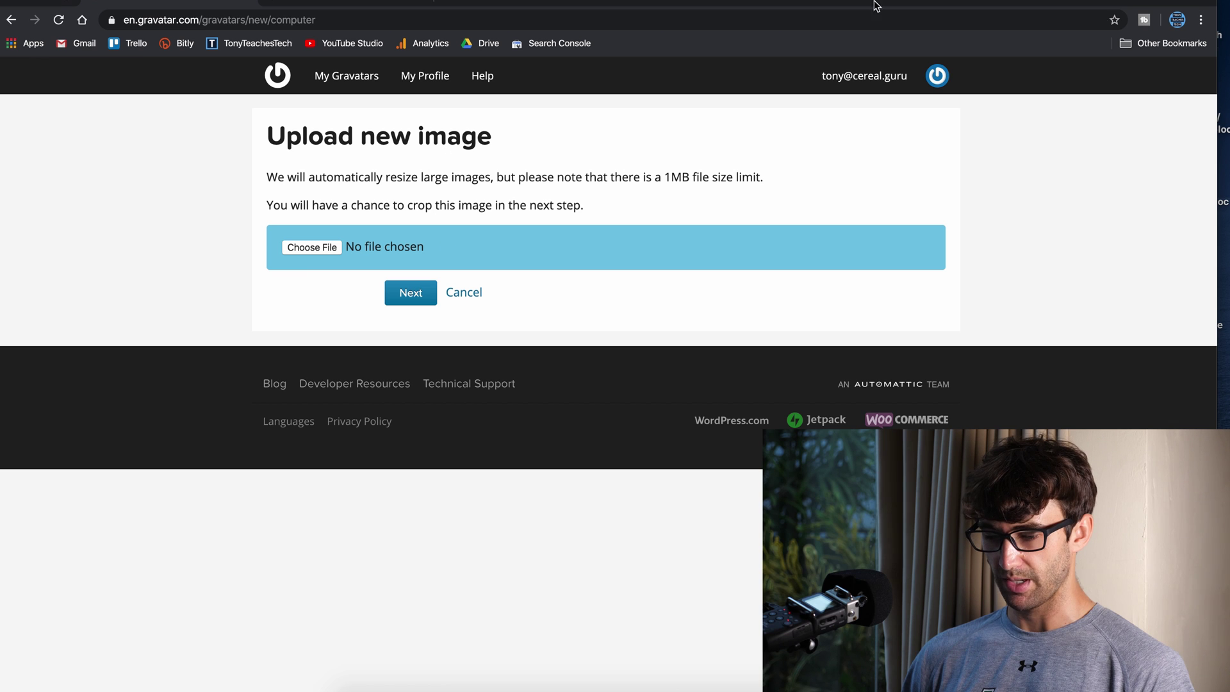
{"action": "left_click", "coordinate": [328, 247]}
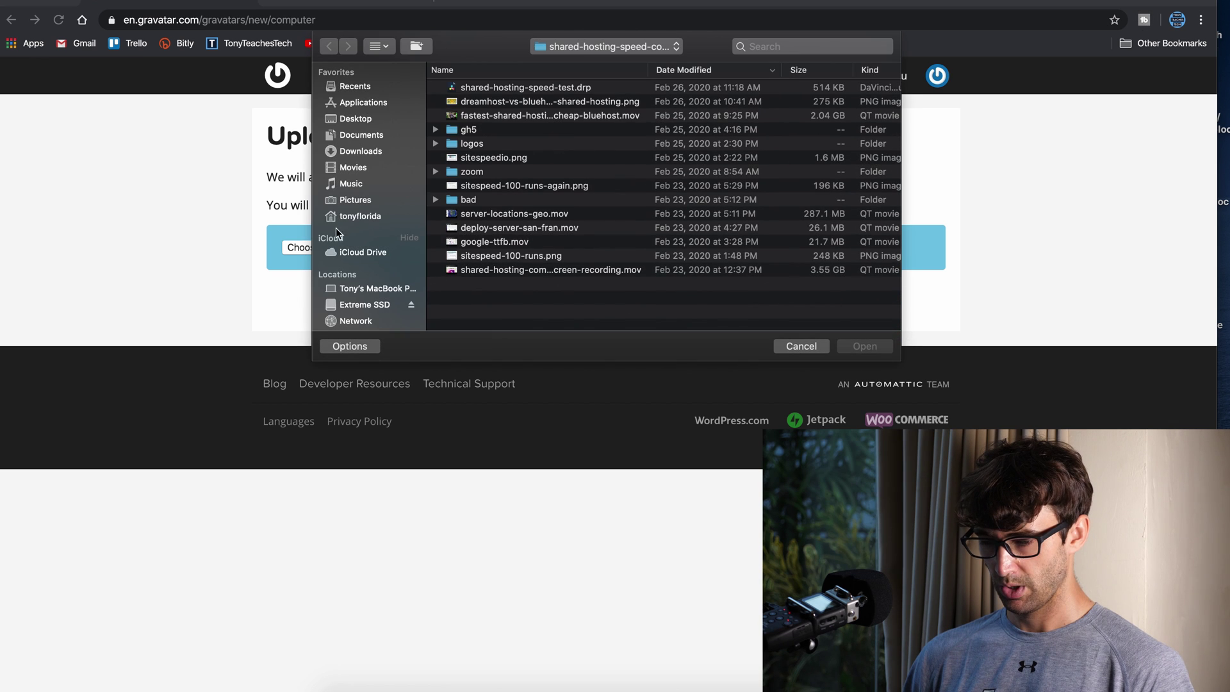
{"action": "left_click", "coordinate": [376, 118]}
{"action": "left_click", "coordinate": [484, 93]}
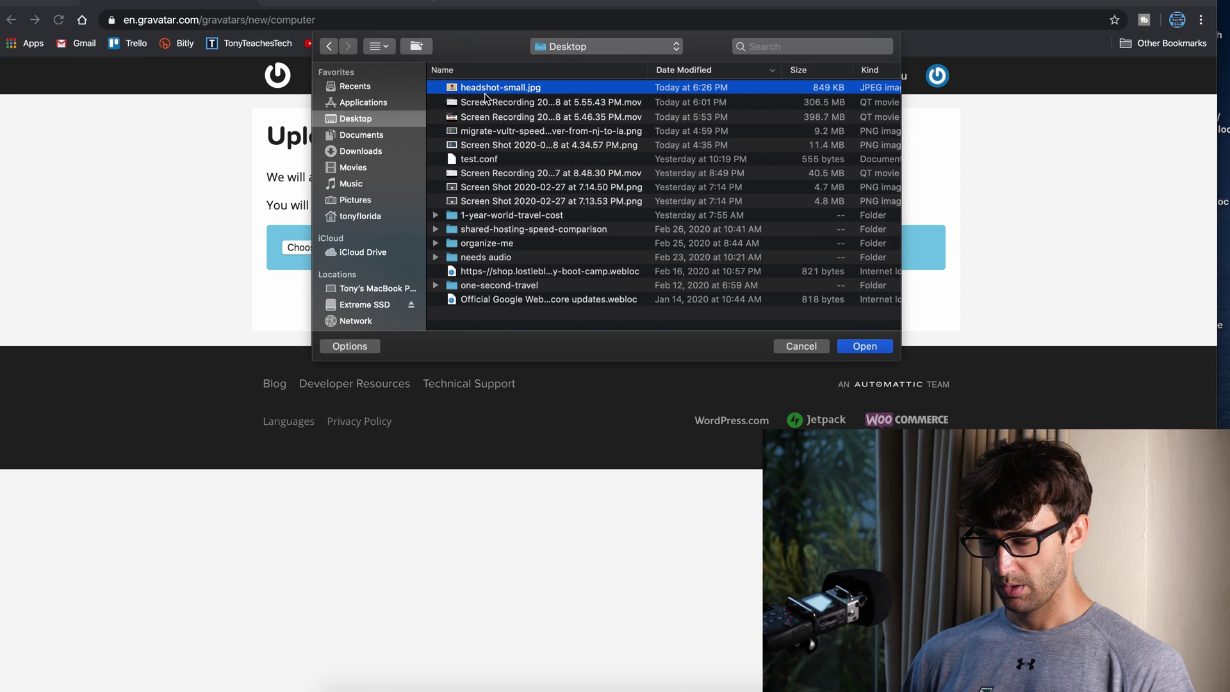
{"action": "left_click", "coordinate": [864, 345]}
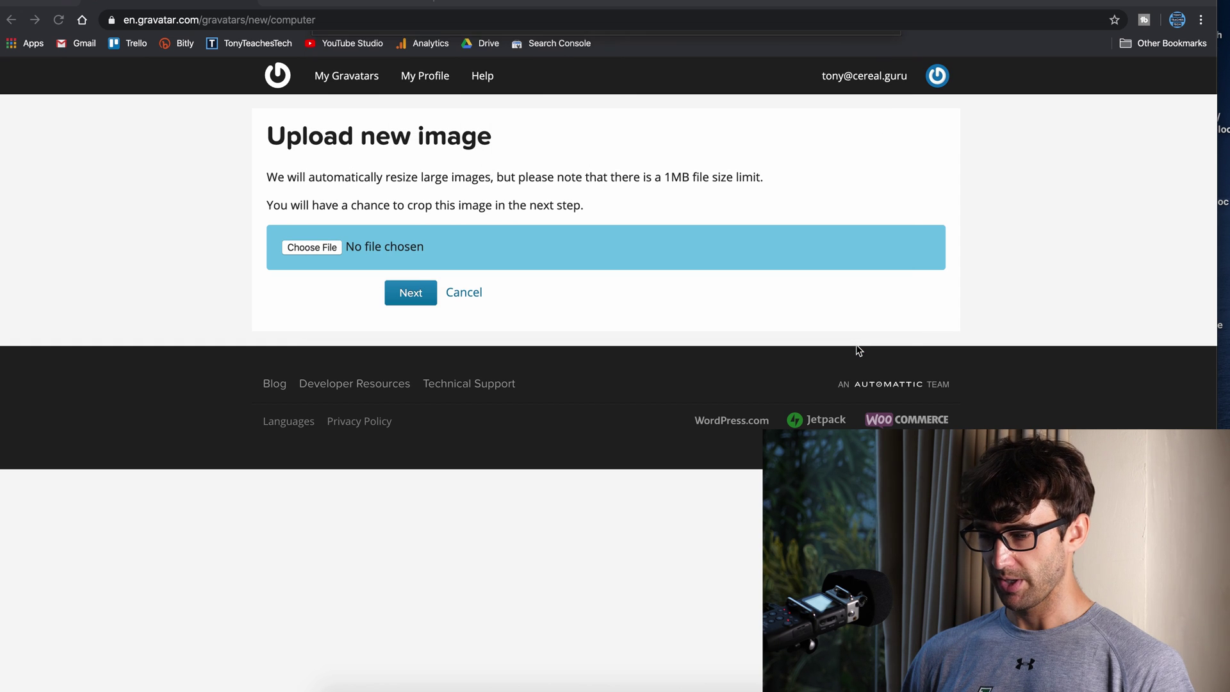
{"action": "left_click", "coordinate": [418, 296]}
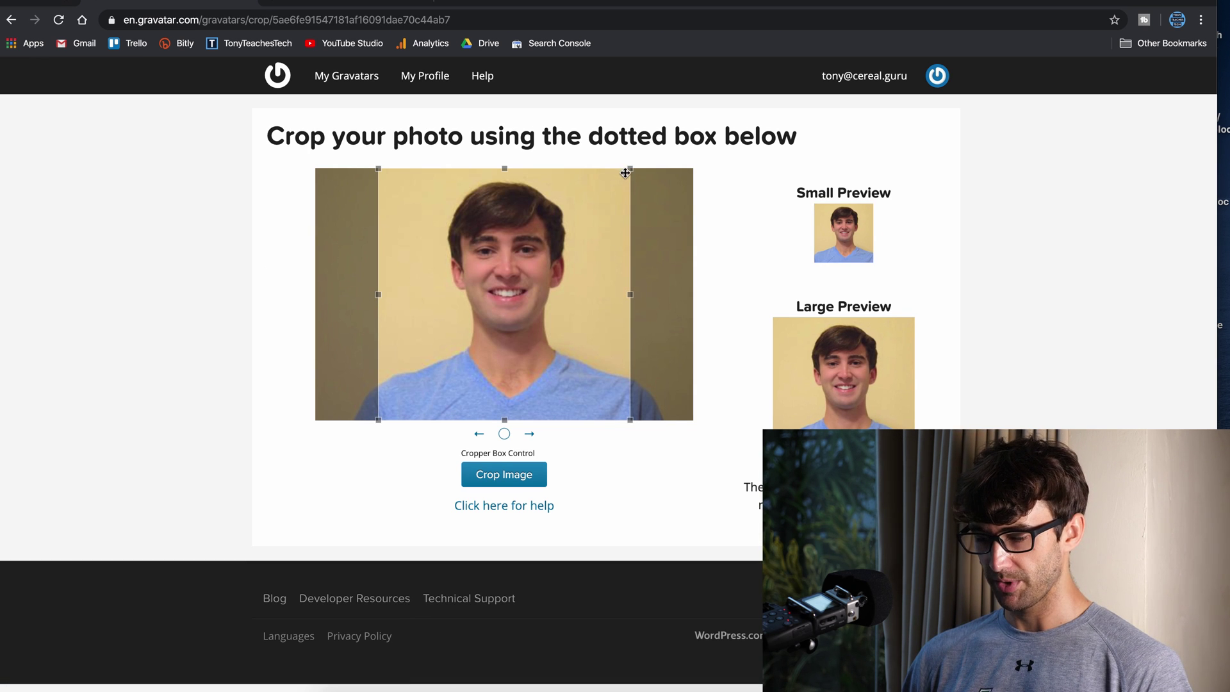
Step: Crop the headshot slightly to the right, rate it G, and return to the blog post
{"action": "left_click_drag", "start_coordinate": [625, 172], "coordinate": [626, 173]}
{"action": "left_click_drag", "start_coordinate": [568, 219], "coordinate": [571, 221]}
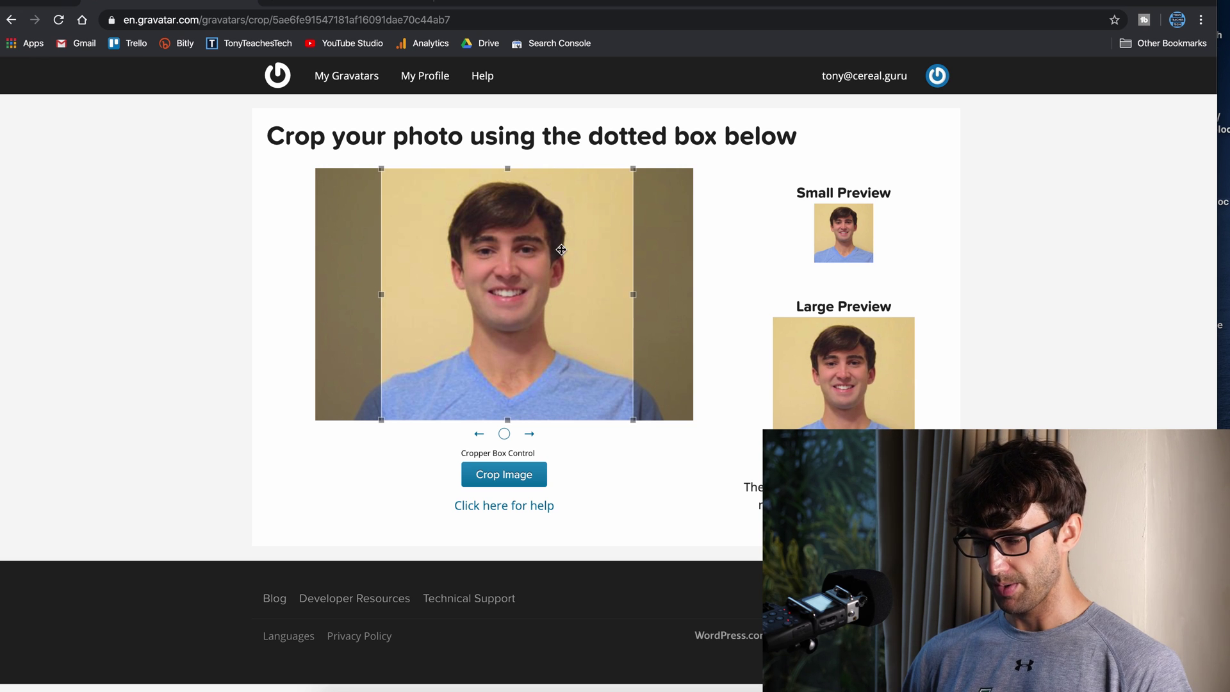
{"action": "left_click", "coordinate": [507, 481]}
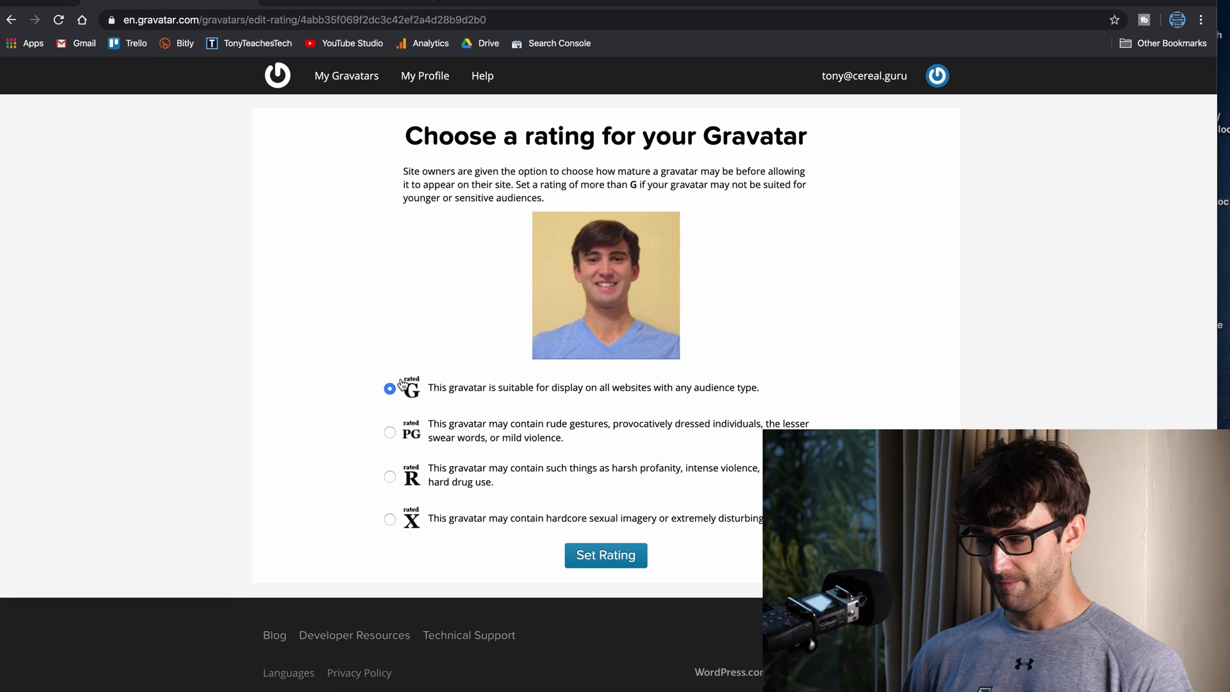
{"action": "left_click", "coordinate": [588, 562]}
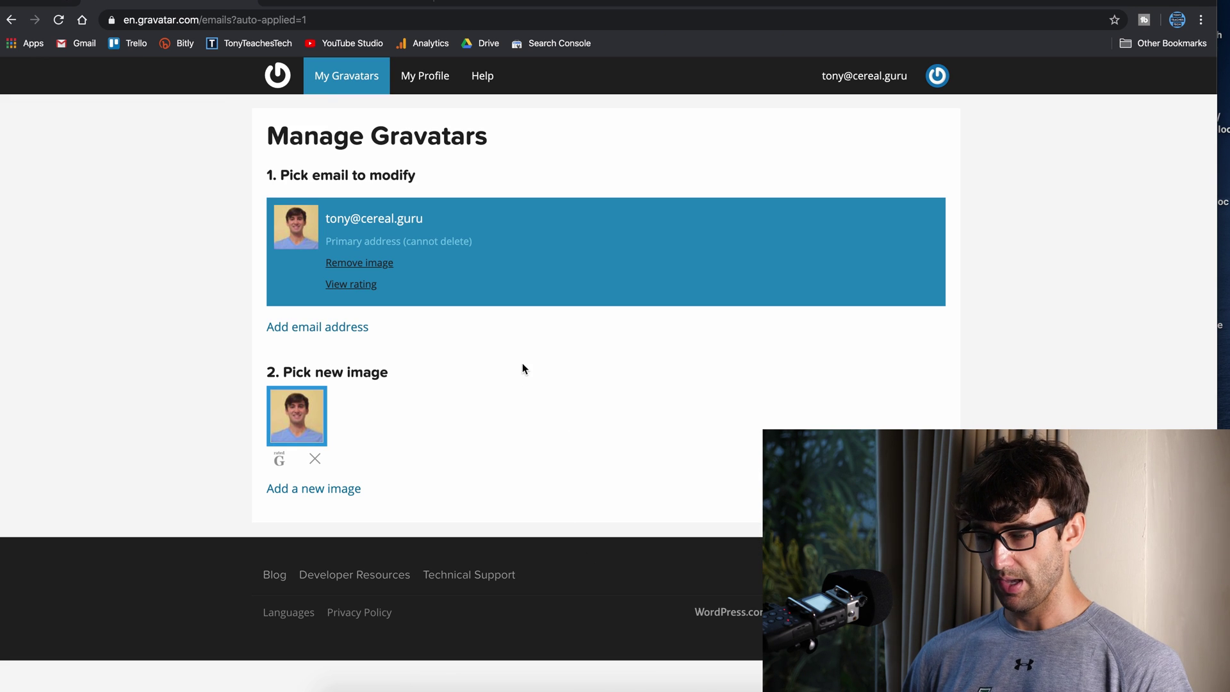
{"action": "left_click", "coordinate": [276, 23]}
Step: Confirm the profile's Profile Picture shows the new Gravatar headshot, then view the Cereal Guru homepage
{"action": "left_click", "coordinate": [320, 3]}
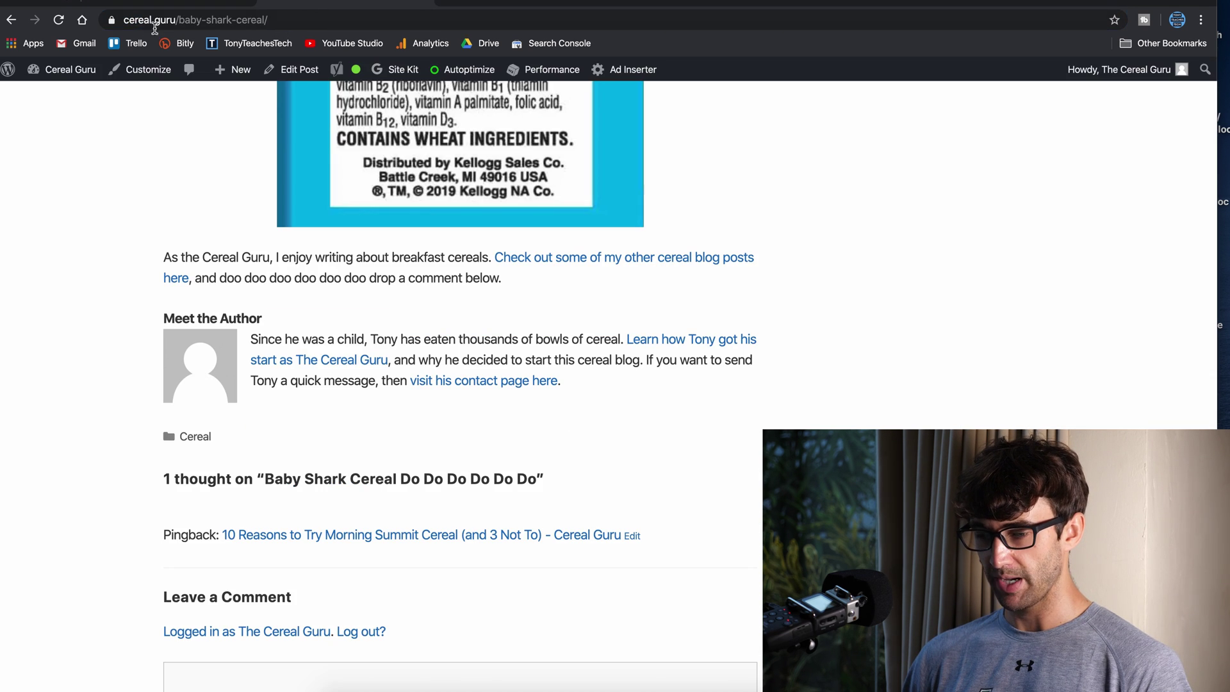
{"action": "left_click", "coordinate": [79, 82]}
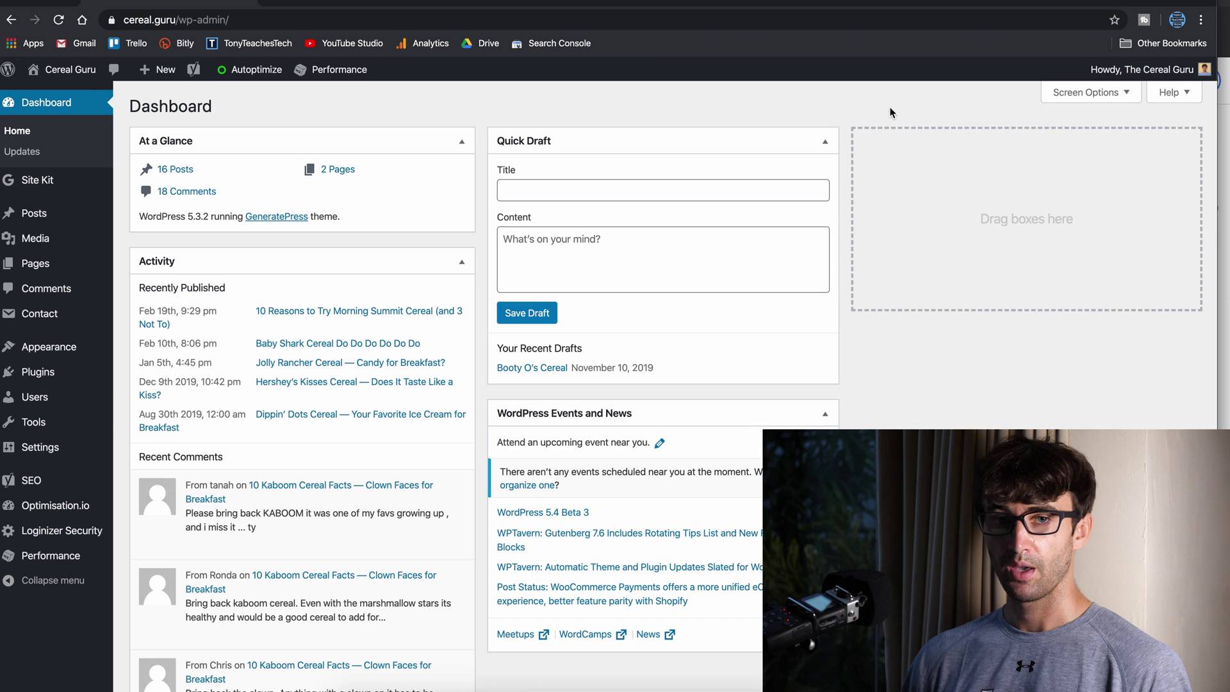
{"action": "mouse_move", "coordinate": [1190, 86]}
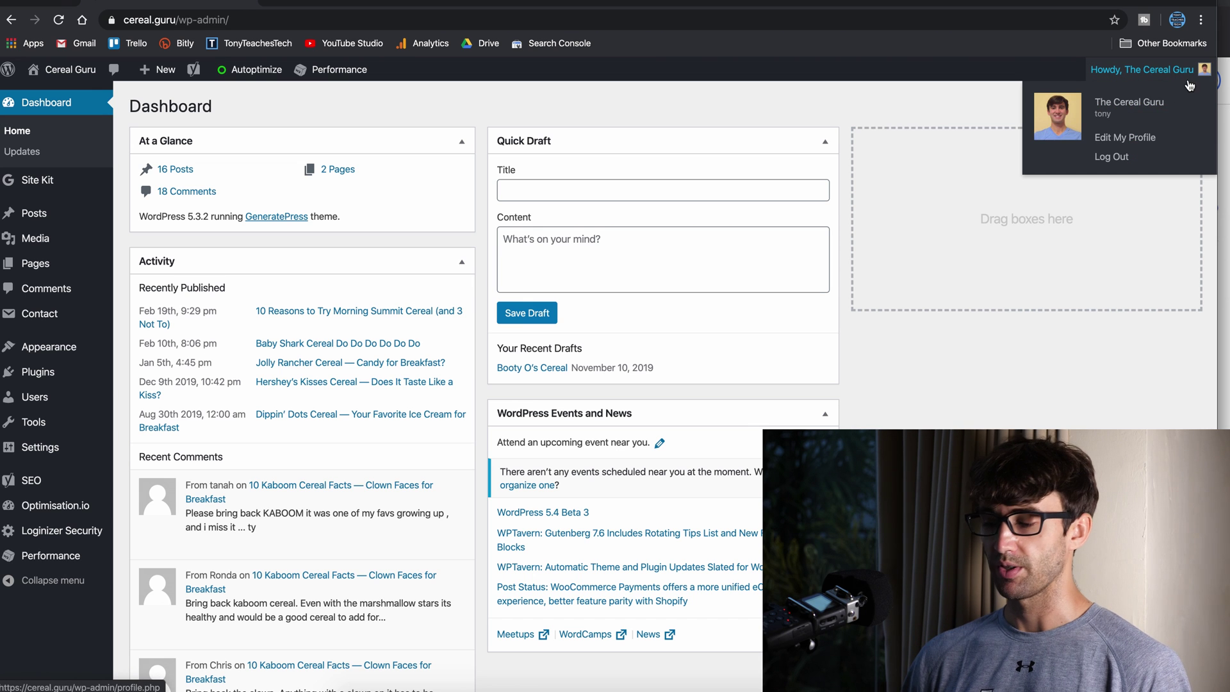
{"action": "left_click", "coordinate": [1134, 139]}
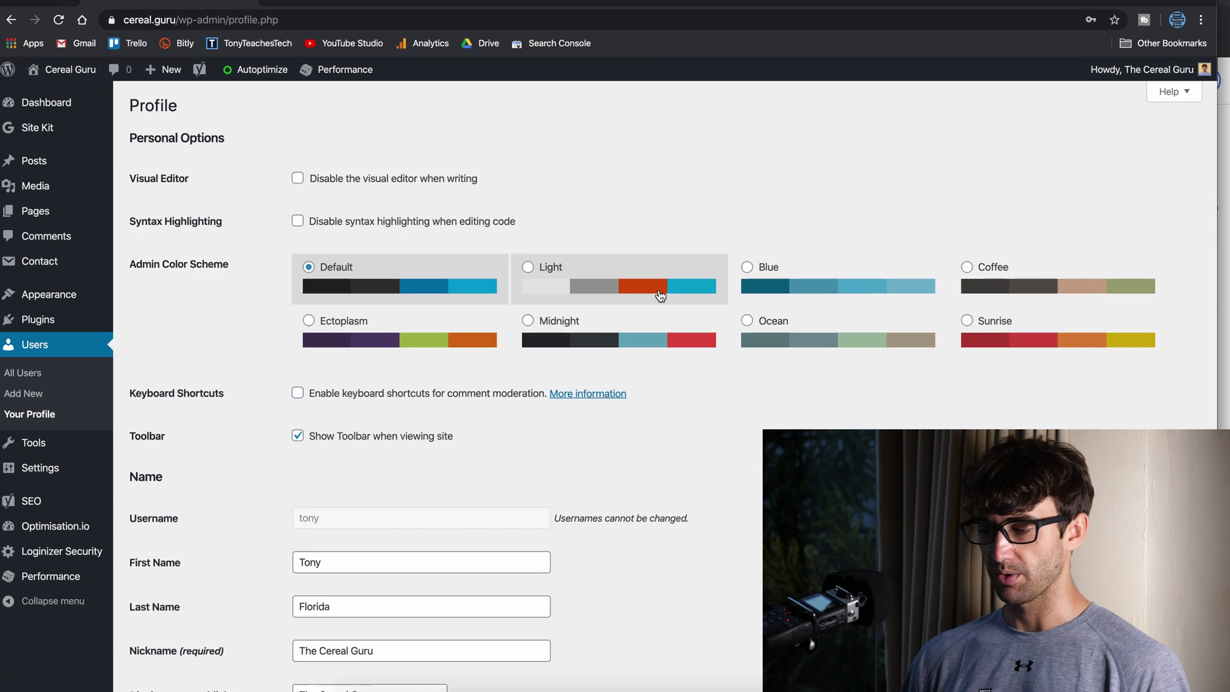
{"action": "scroll", "coordinate": [659, 295], "scroll_direction": "down", "scroll_amount": 20}
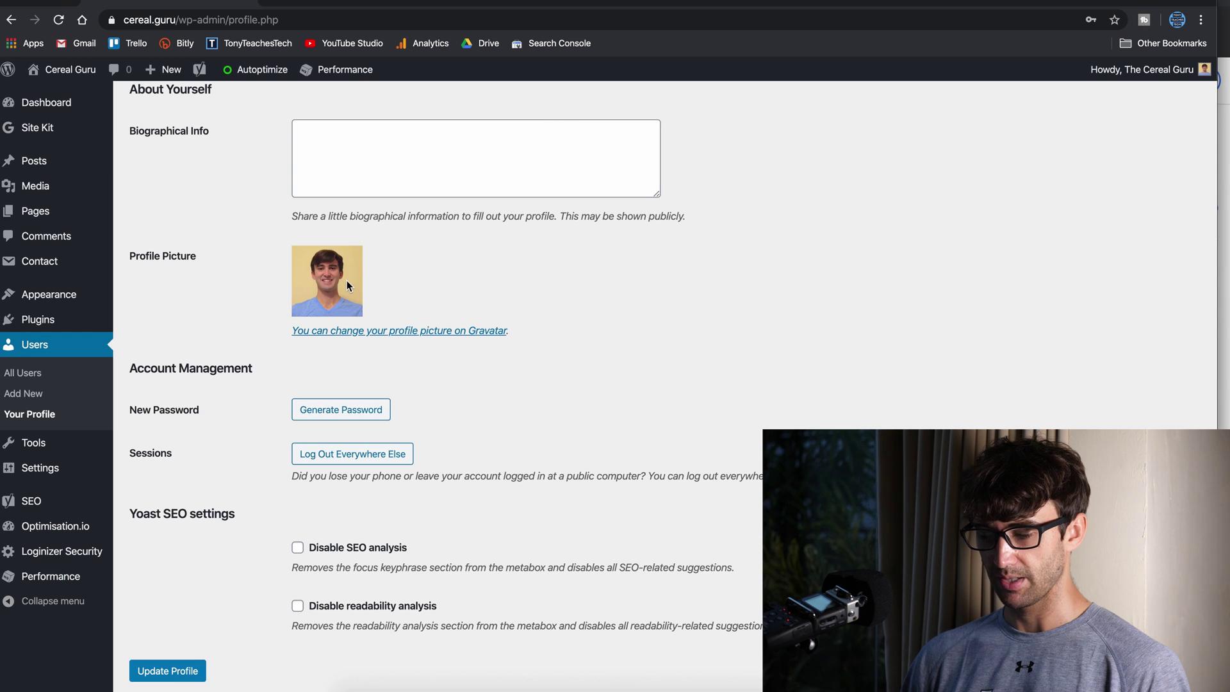
{"action": "scroll", "coordinate": [348, 282], "scroll_direction": "up", "scroll_amount": 20}
{"action": "mouse_move", "coordinate": [59, 72]}
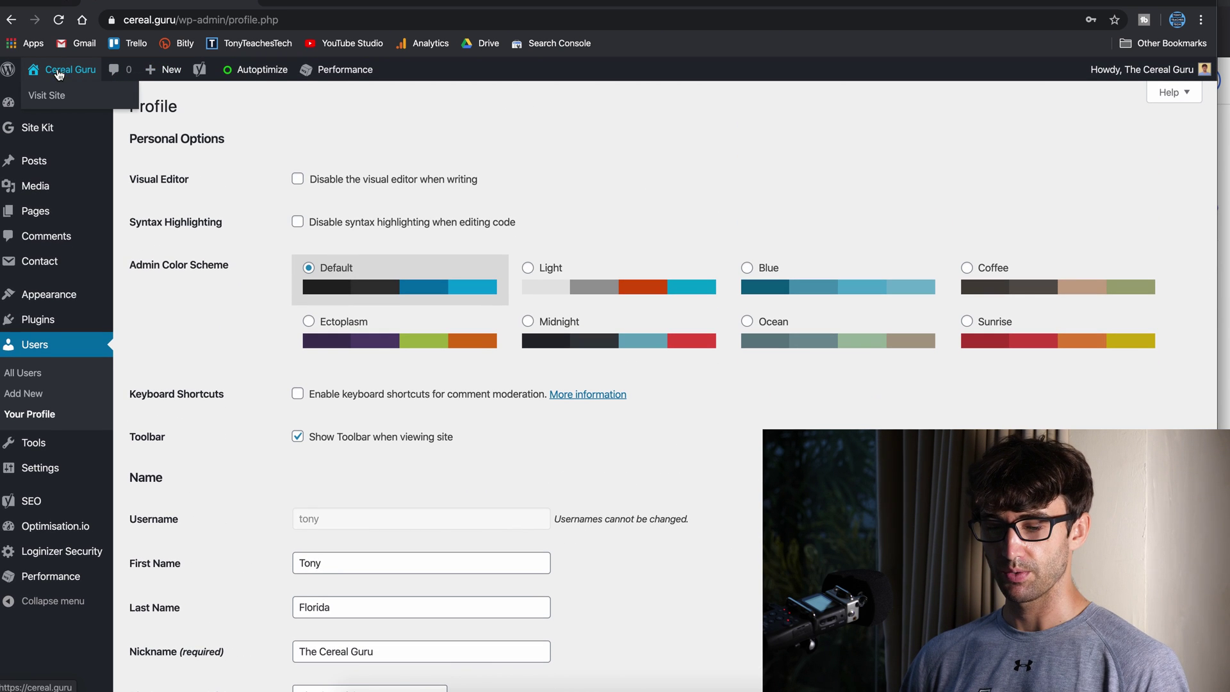
{"action": "left_click", "coordinate": [47, 96]}
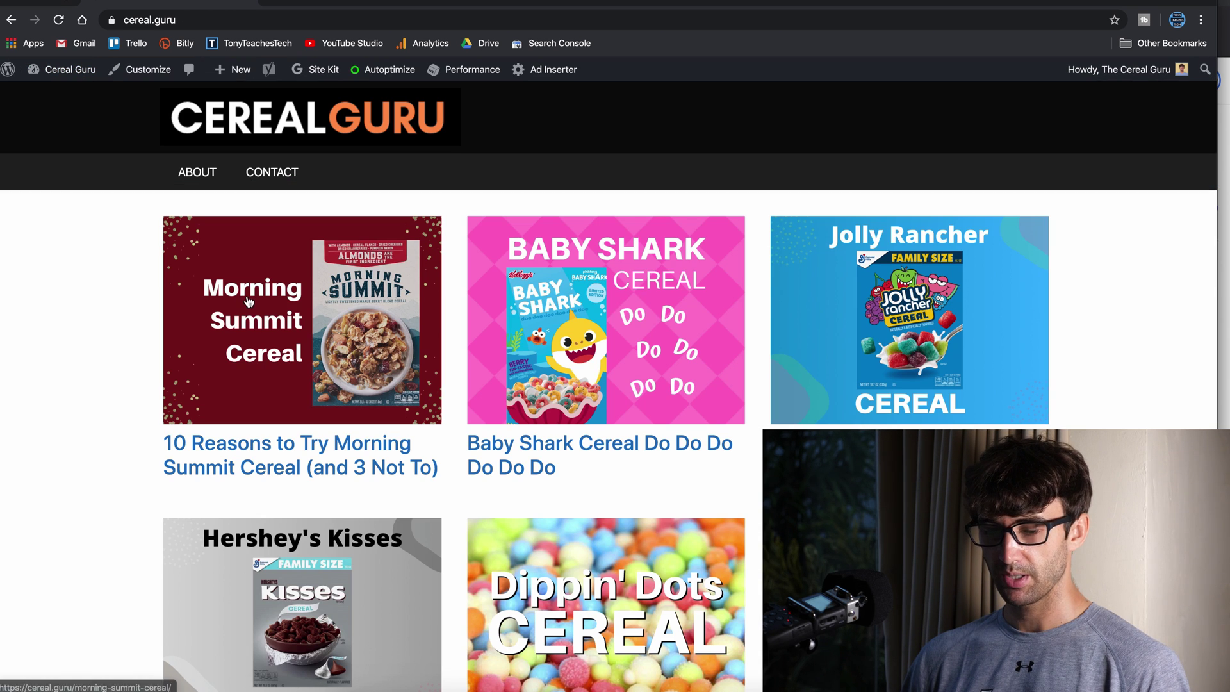
Step: Open the Morning Summit Cereal post and review its Meet the Author box with headshot and bio
{"action": "left_click", "coordinate": [227, 290]}
{"action": "scroll", "coordinate": [250, 302], "scroll_direction": "down", "scroll_amount": 20}
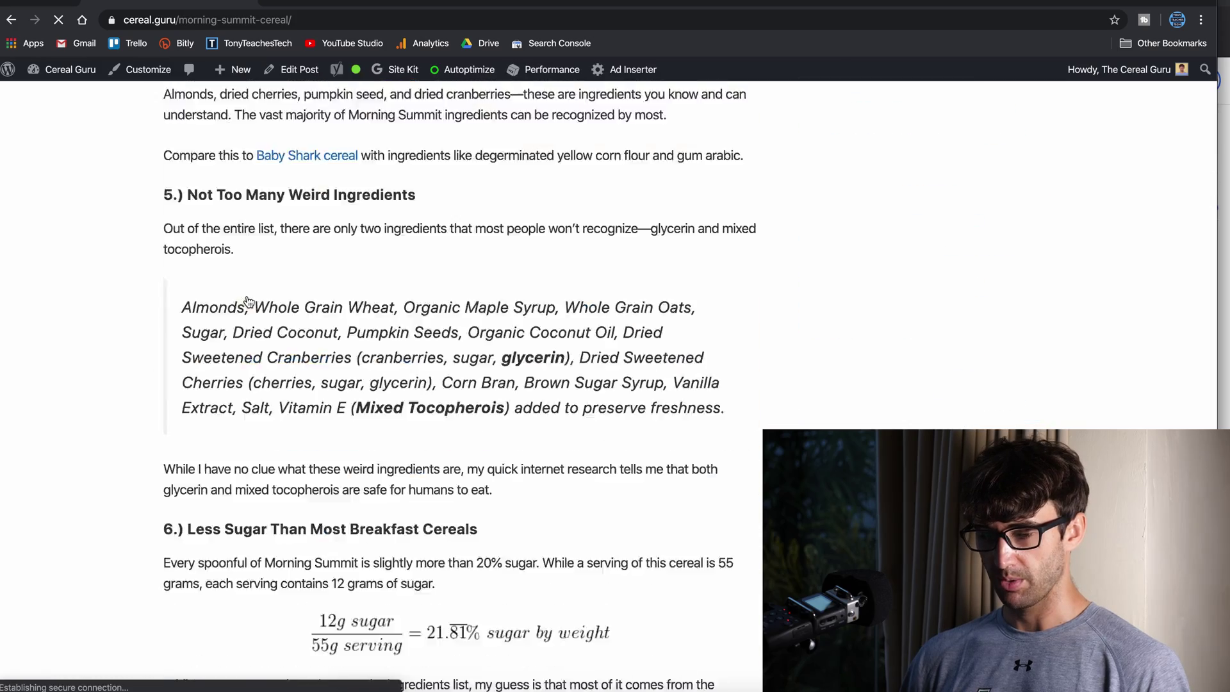
{"action": "scroll", "coordinate": [249, 302], "scroll_direction": "down", "scroll_amount": 6}
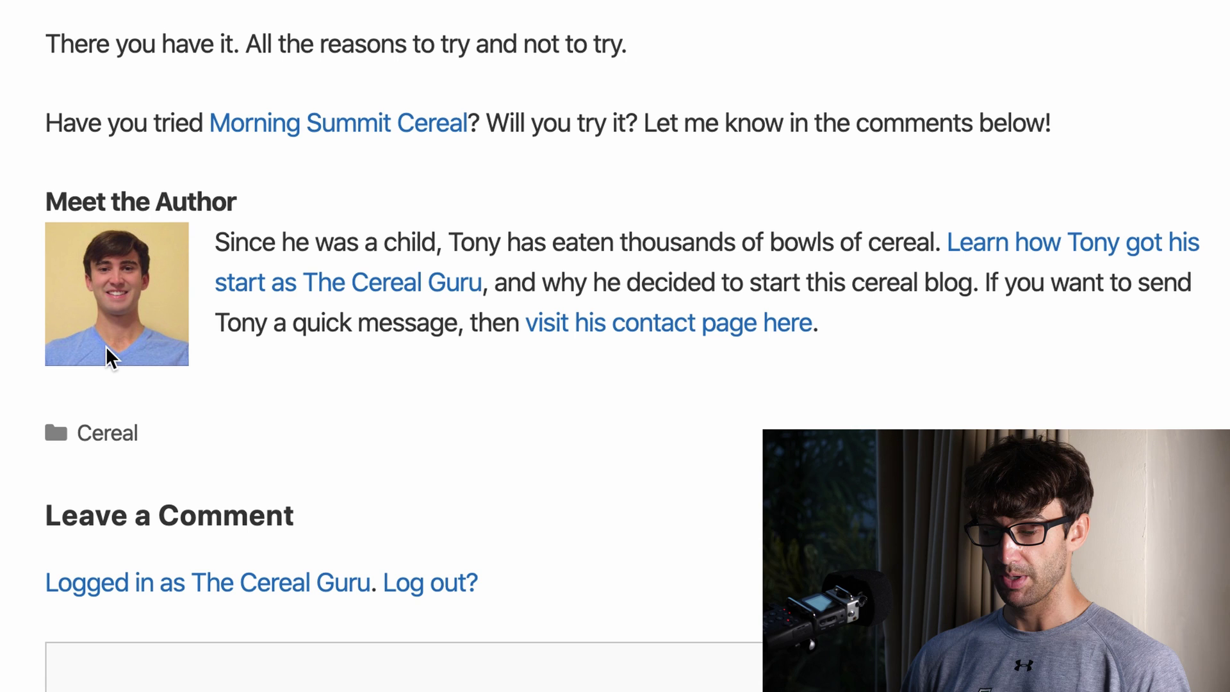
{"action": "left_click_drag", "start_coordinate": [221, 243], "coordinate": [859, 326]}
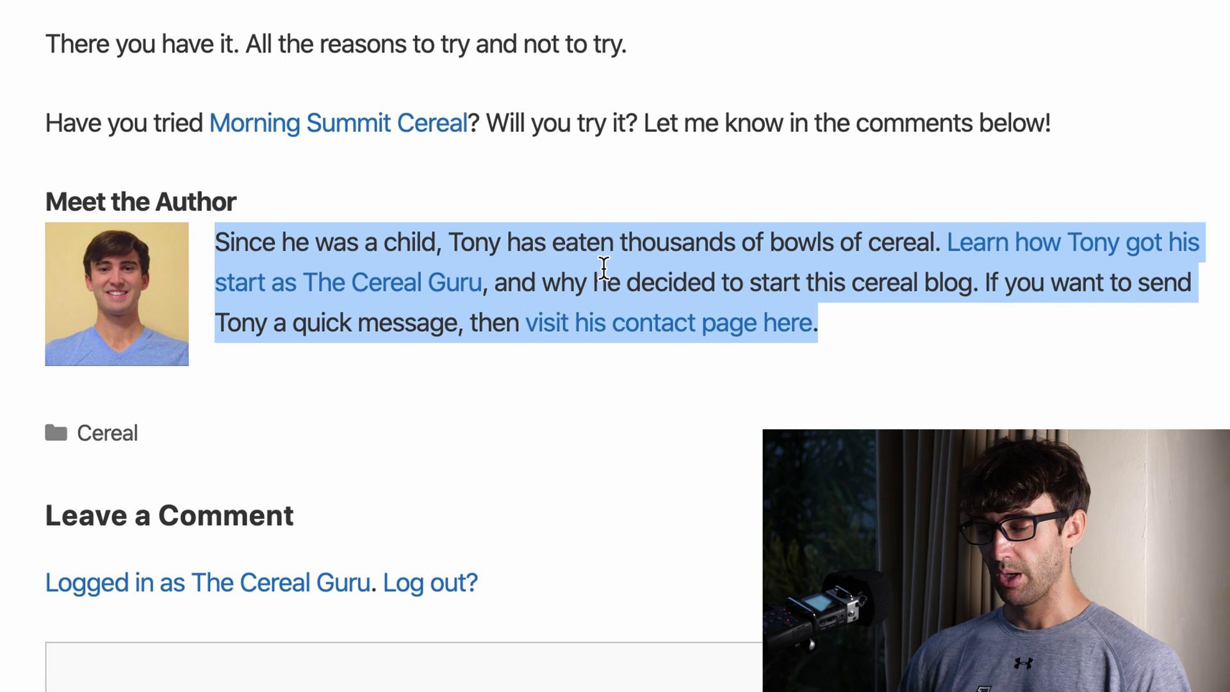
{"action": "left_click", "coordinate": [603, 264]}
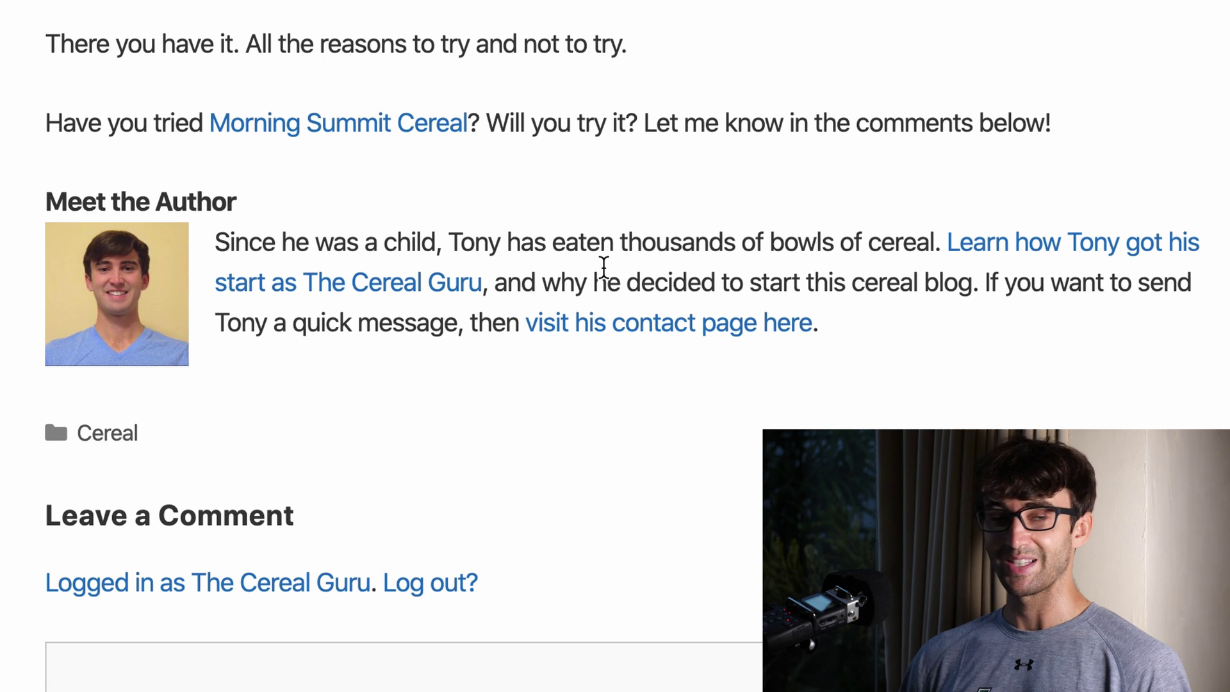